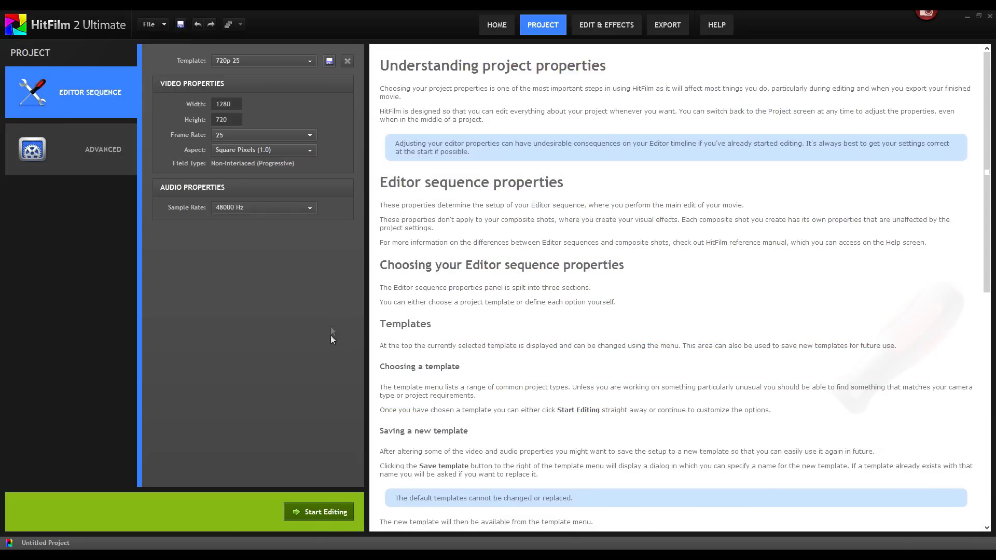
# - Start editing the 720p 25 project and create a composite shot named Stars#1
pyautogui.click(331, 515)
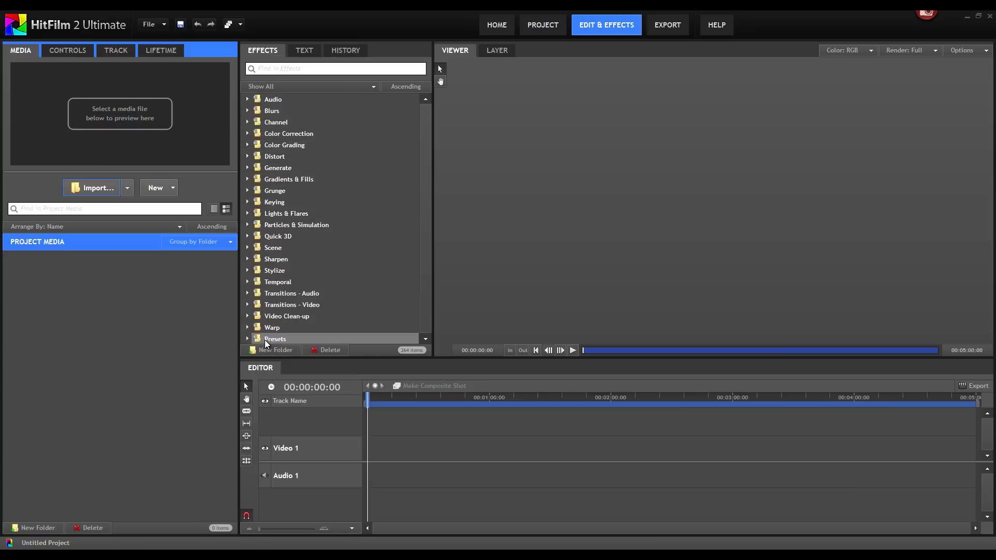
pyautogui.click(156, 190)
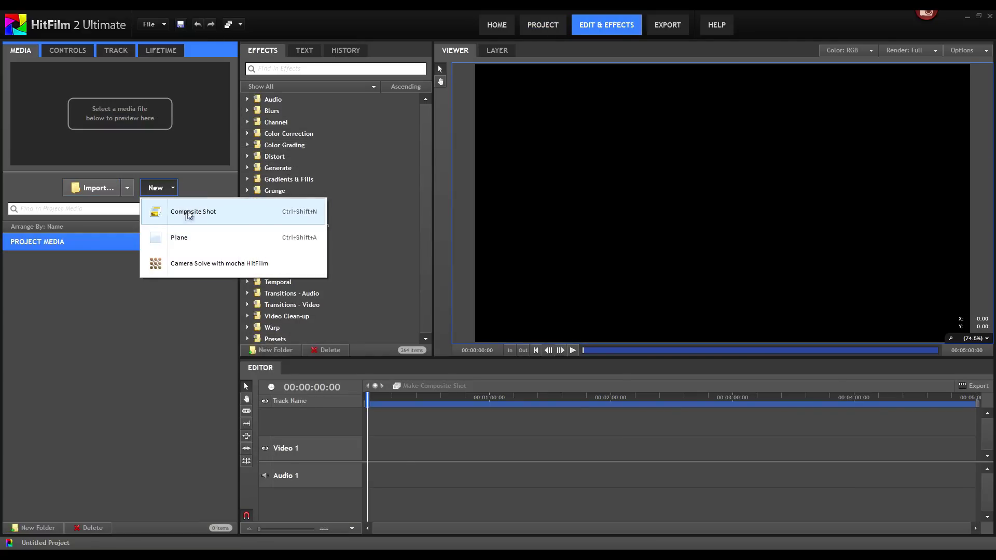
pyautogui.click(192, 213)
pyautogui.write('Stars#1')
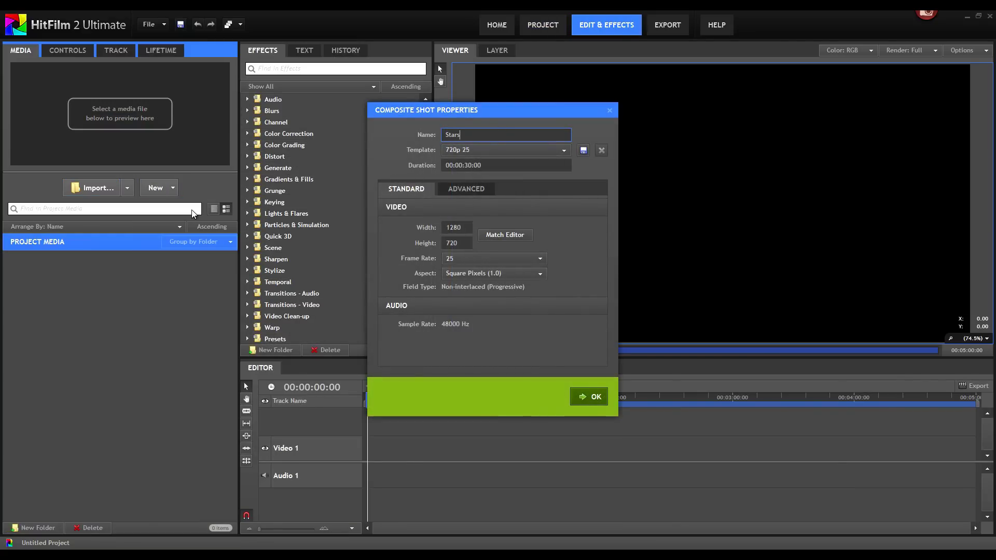
pyautogui.click(590, 393)
# - Add a new black 1280 x 720 plane layer named Stars to the composite shot
pyautogui.click(471, 394)
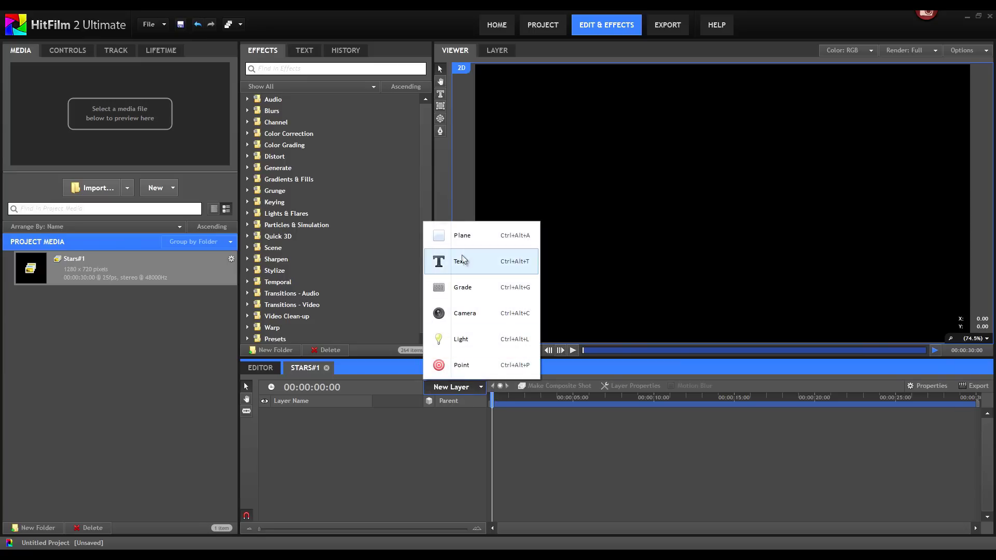
pyautogui.click(460, 234)
pyautogui.write('Stars')
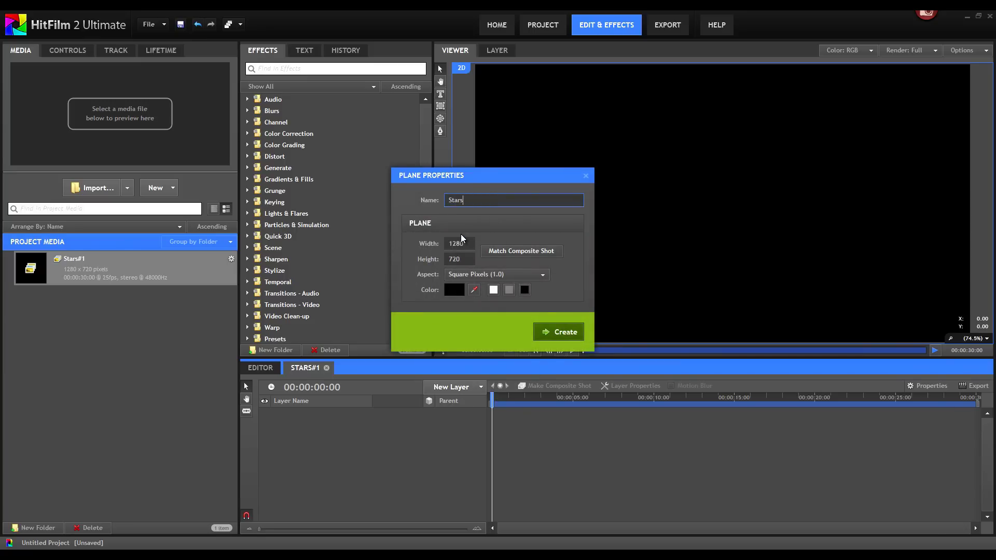
pyautogui.click(565, 332)
# - Apply the Noise effect to the Stars plane and make the noise monochrome
pyautogui.click(363, 189)
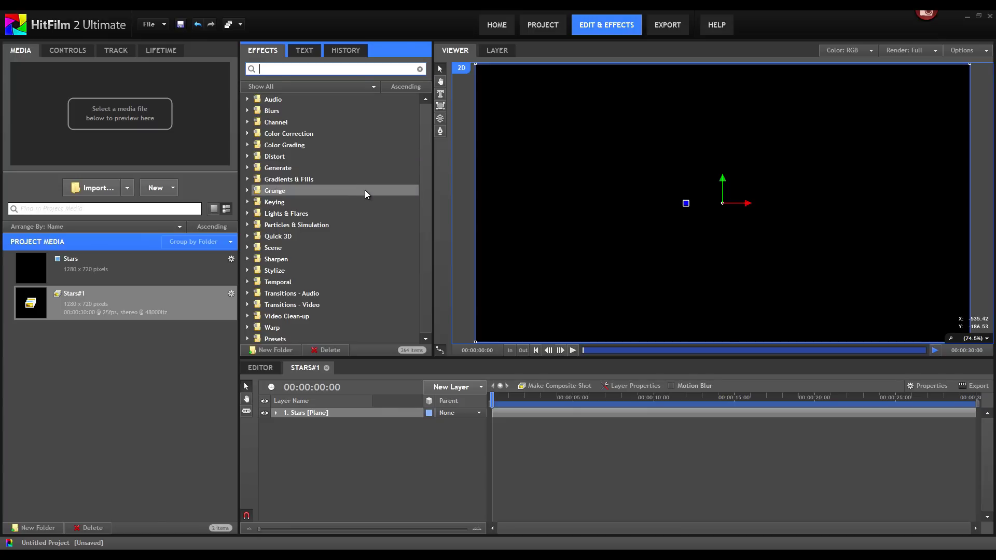
pyautogui.write('noise')
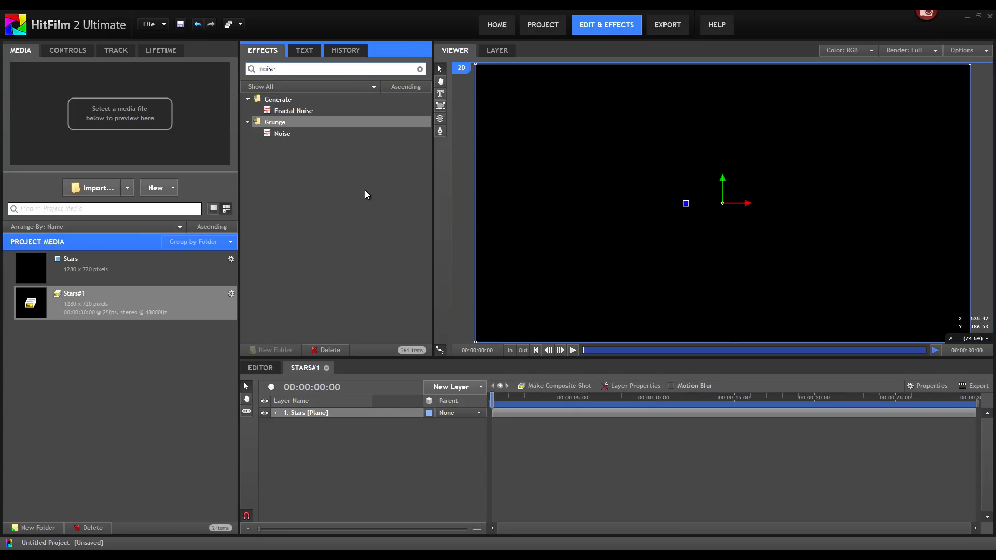
pyautogui.moveTo(287, 132); pyautogui.dragTo(314, 414)
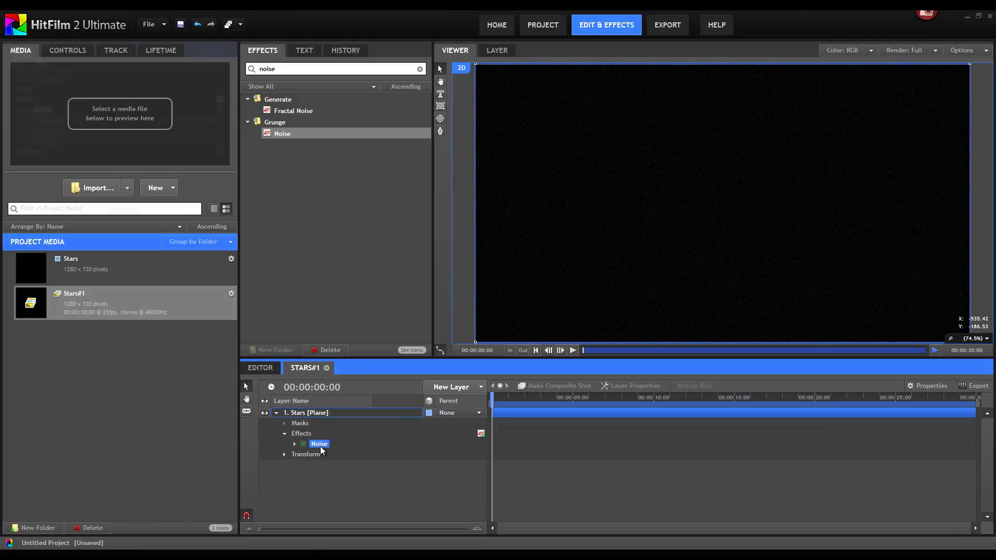
pyautogui.click(319, 446)
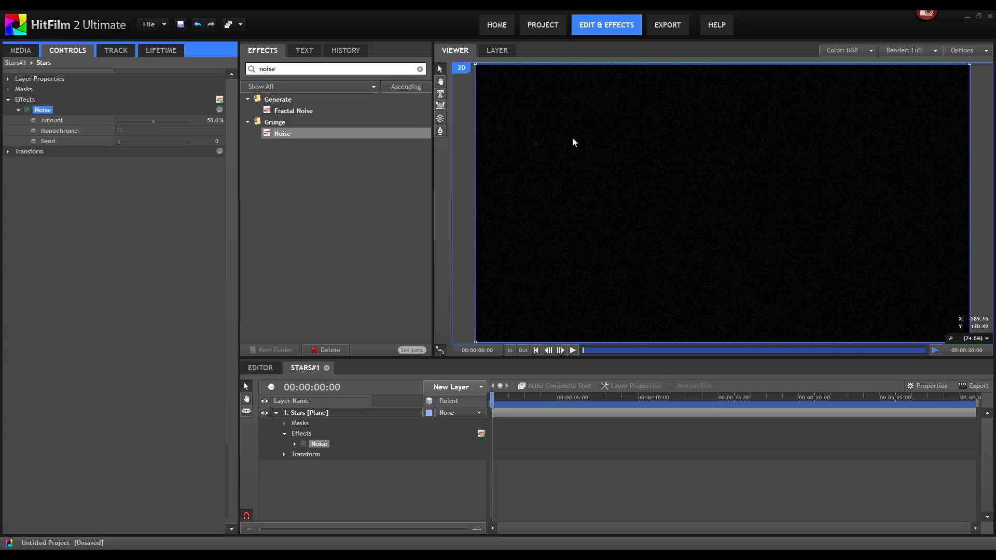
pyautogui.click(119, 130)
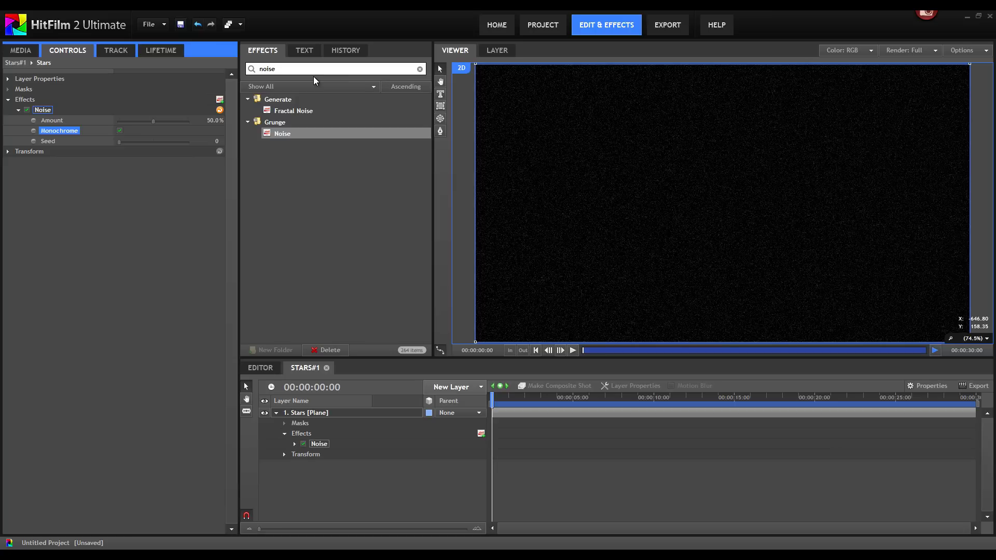
# - Find the Threshold effect and add it to the Stars plane after the Noise effect
pyautogui.click(301, 68)
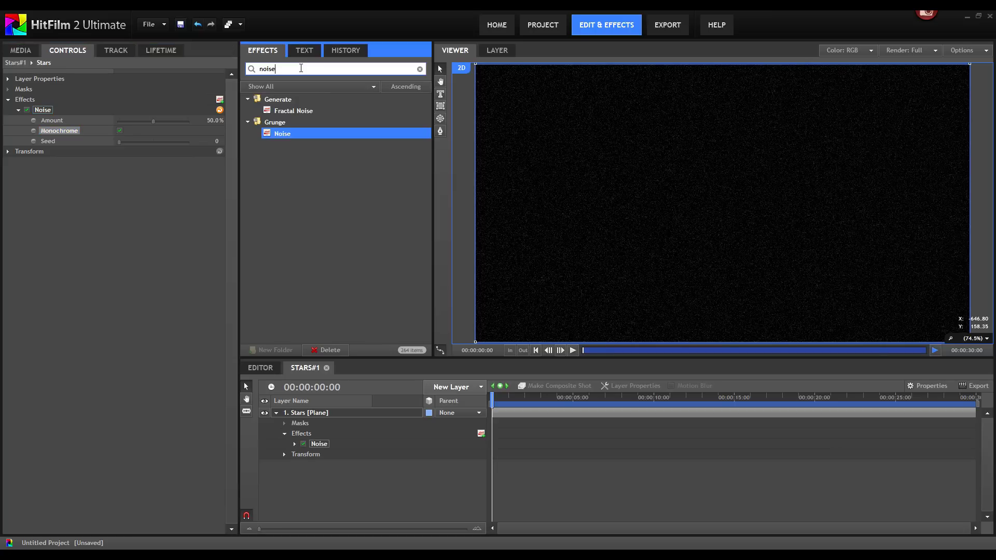
pyautogui.hotkey('ctrl', 'a')
pyautogui.write('th')
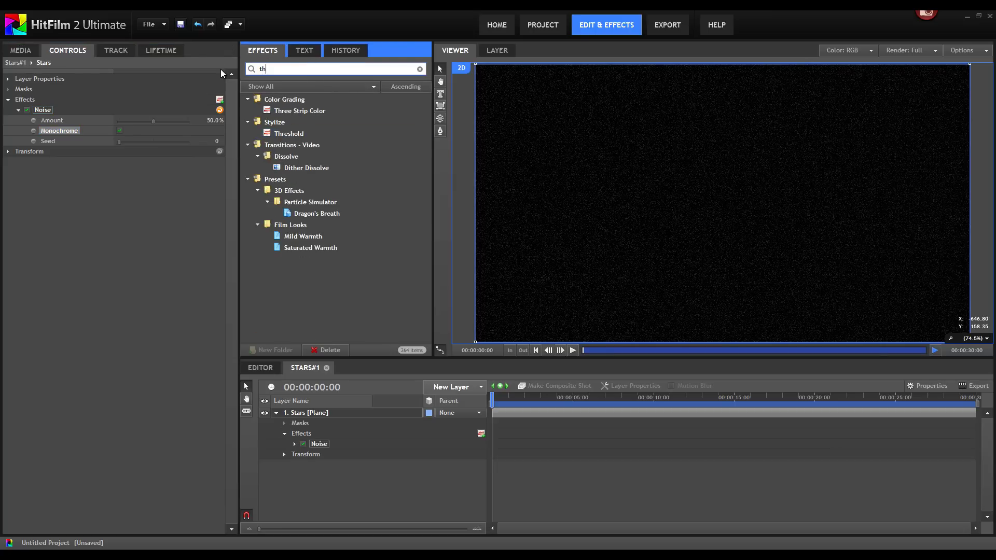
pyautogui.moveTo(285, 134); pyautogui.dragTo(129, 138)
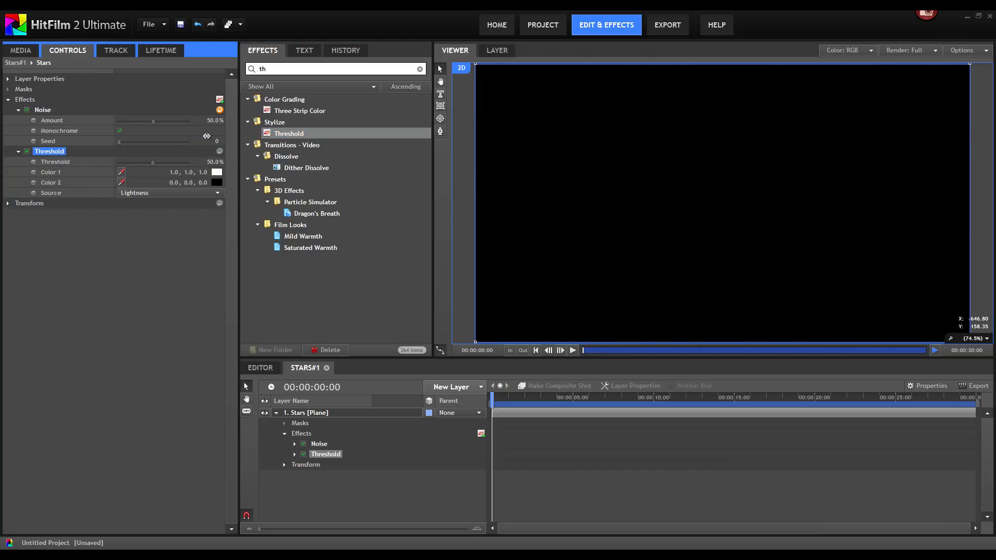
# - Set the Threshold effect's threshold value to 24.8%
pyautogui.click(212, 162)
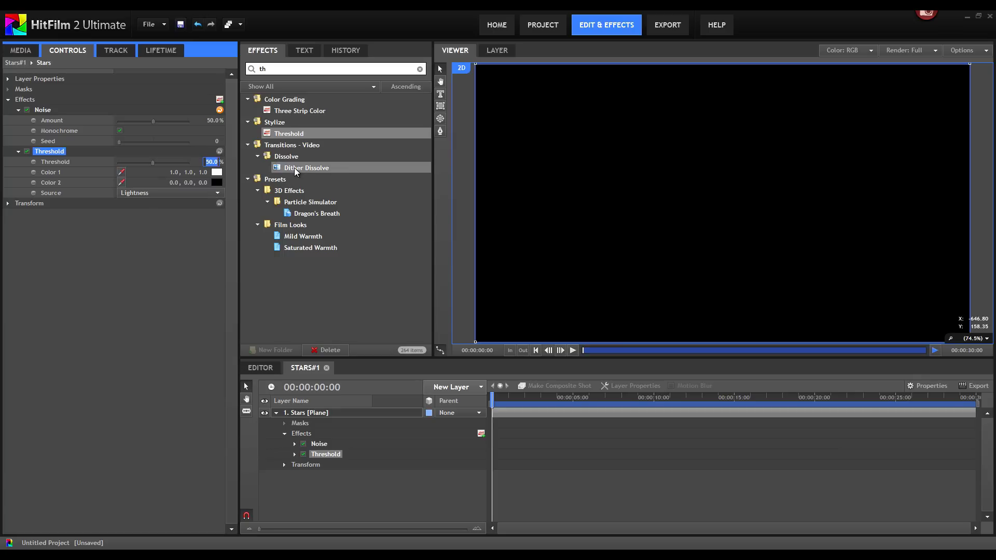
pyautogui.write('24')
pyautogui.write('.')
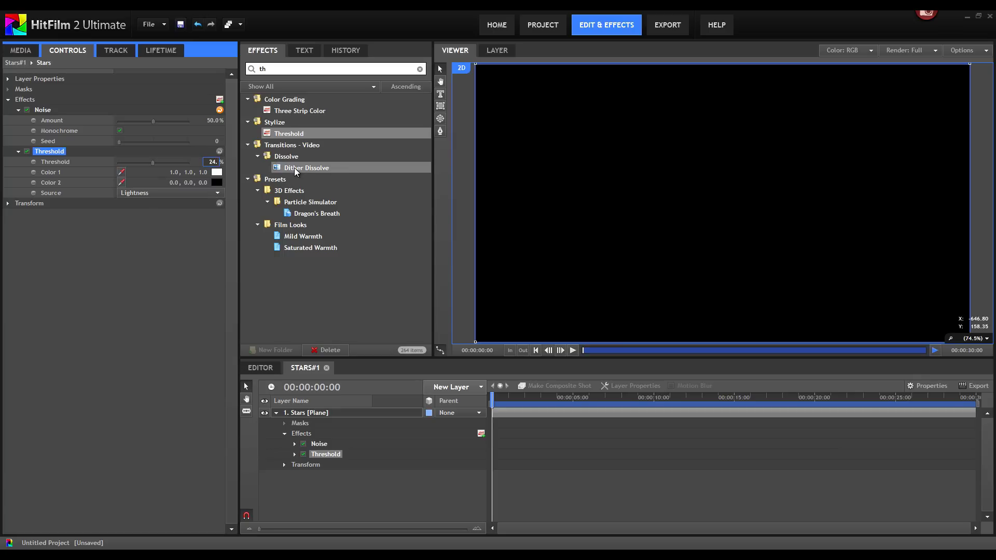
pyautogui.write('9')
pyautogui.press('Return')
pyautogui.press('Return')
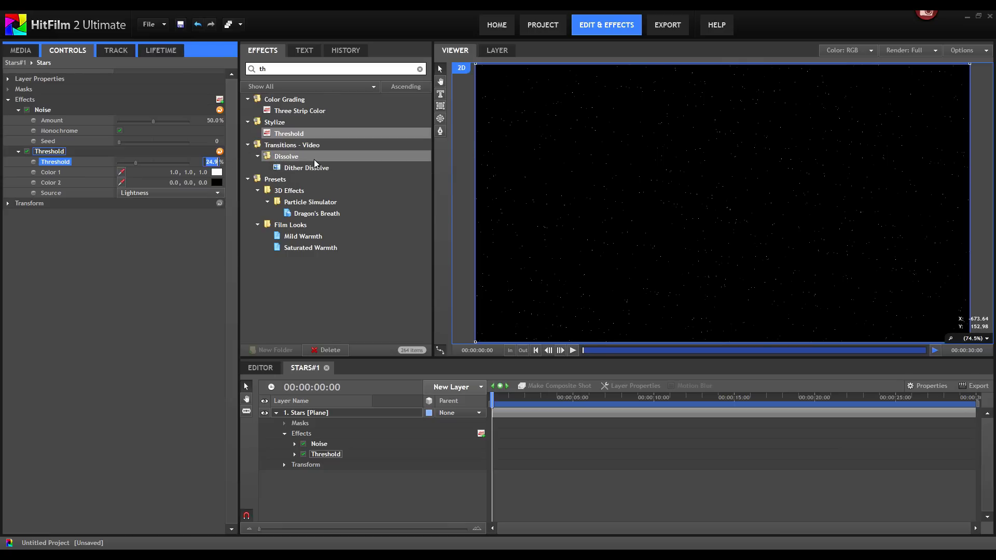
pyautogui.press('End')
pyautogui.press('BackSpace')
pyautogui.write('8')
pyautogui.press('Return')
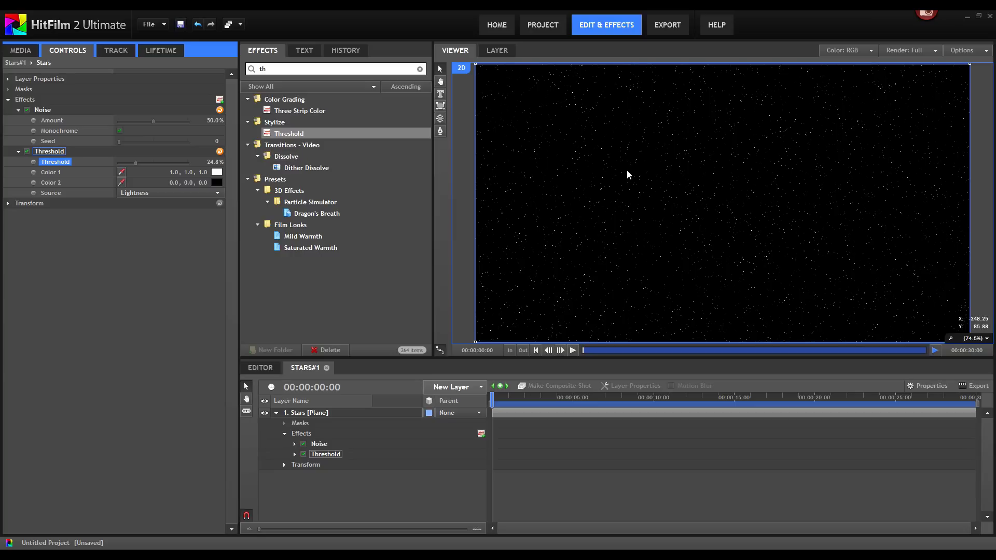
# - Play back the first seconds of the star noise and return the playhead to the beginning
pyautogui.click(626, 170)
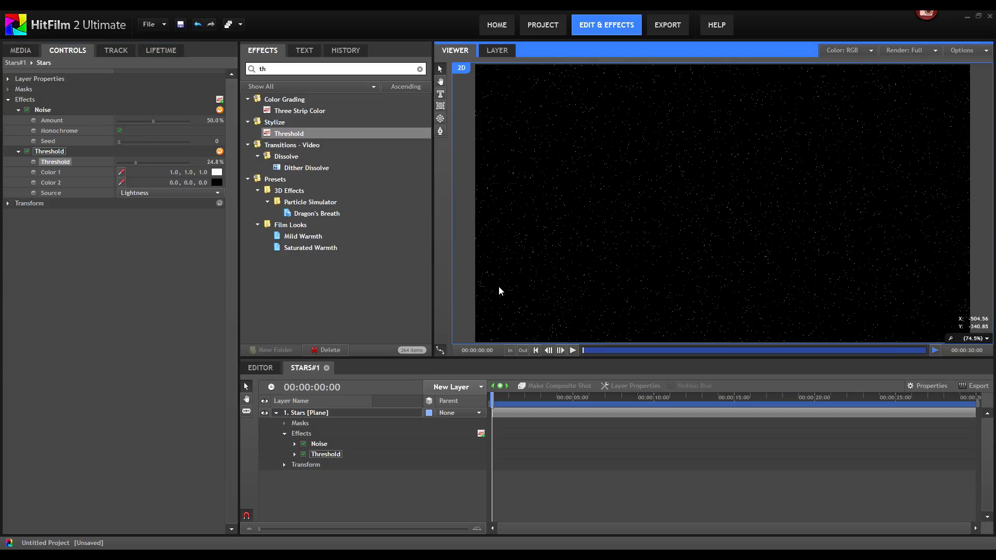
pyautogui.click(574, 351)
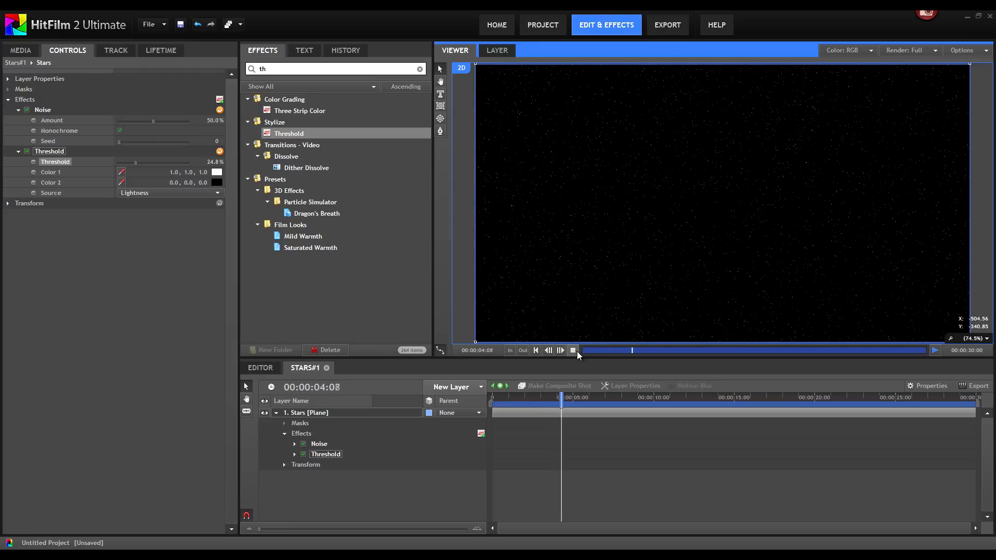
pyautogui.click(577, 351)
pyautogui.moveTo(600, 399); pyautogui.dragTo(480, 399)
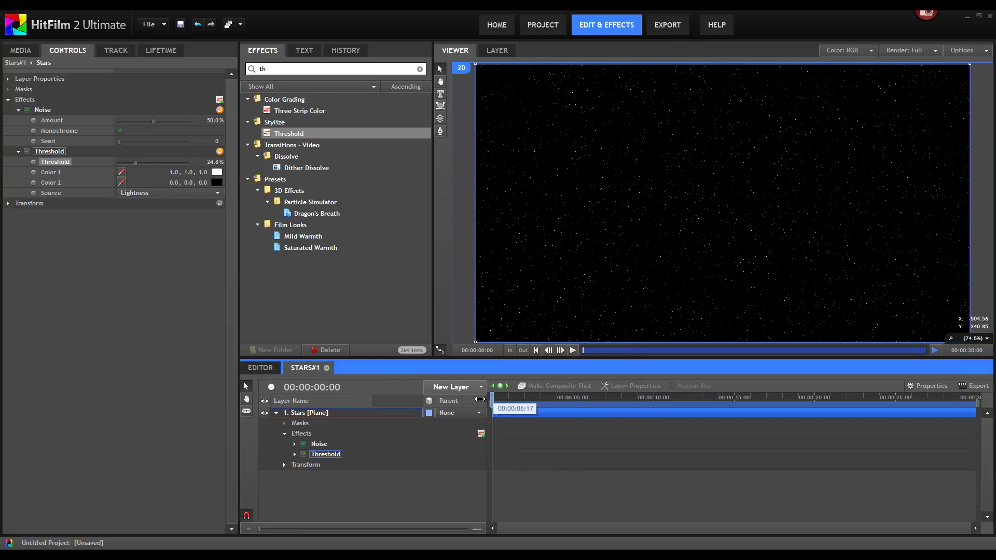
# - Add the Speed effect to the Stars plane after Threshold and set its speed to 0
pyautogui.click(301, 69)
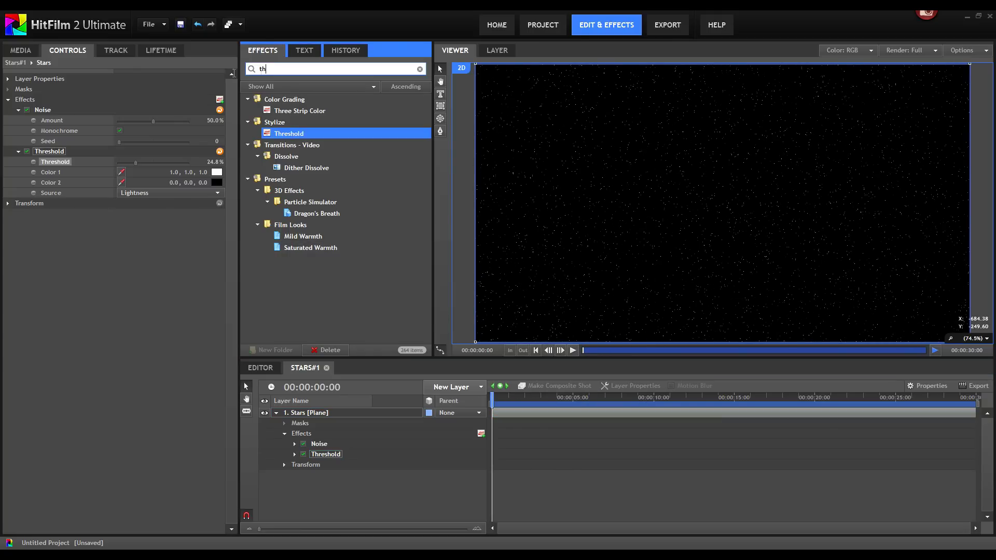
pyautogui.write('speed')
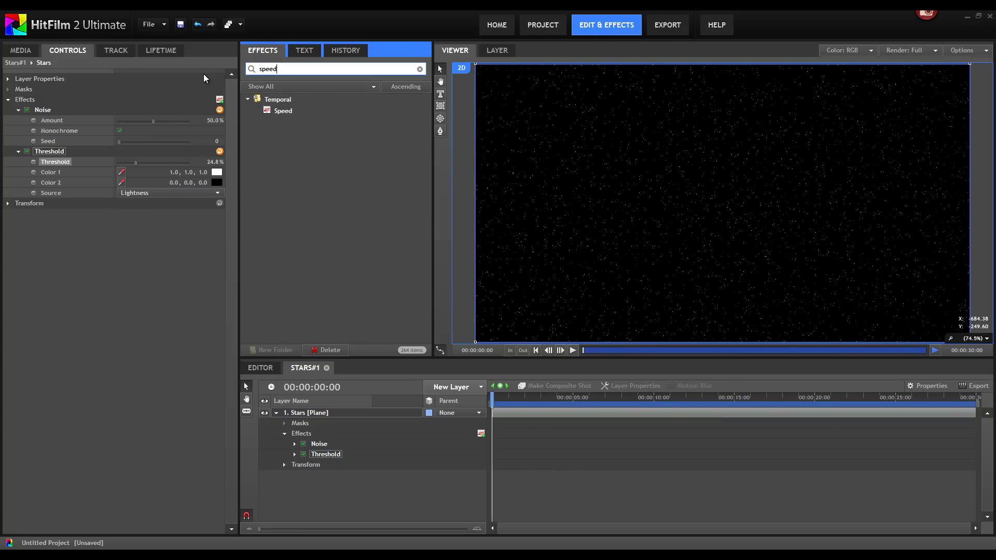
pyautogui.moveTo(282, 110); pyautogui.dragTo(52, 218)
pyautogui.click(18, 203)
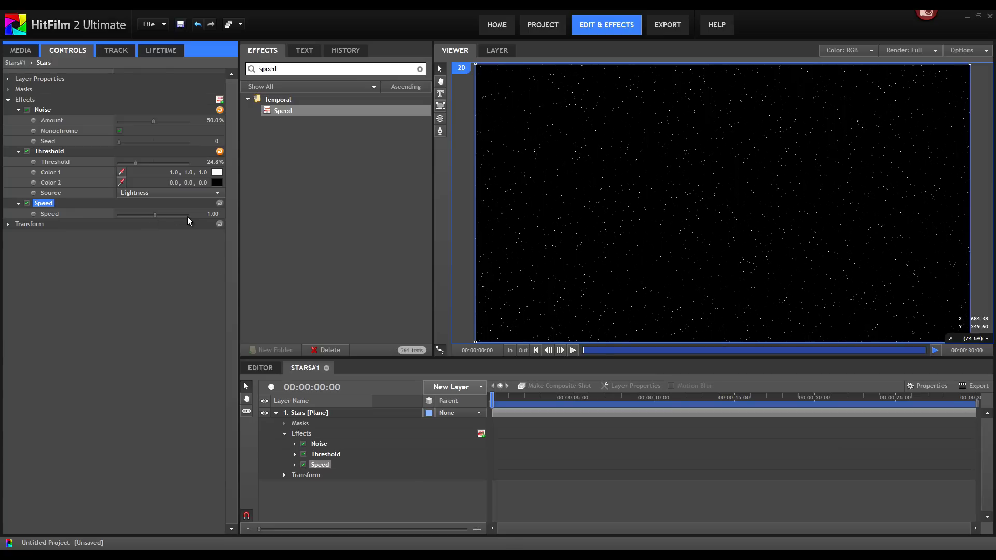
pyautogui.write('0')
pyautogui.press('Return')
# - Play the Stars#1 shot from the start to check the frozen stars, and return the playhead to the beginning
pyautogui.moveTo(492, 397)
pyautogui.mouseDown()
pyautogui.moveTo(585, 397)
pyautogui.moveTo(491, 397)
pyautogui.mouseUp()
pyautogui.click(573, 351)
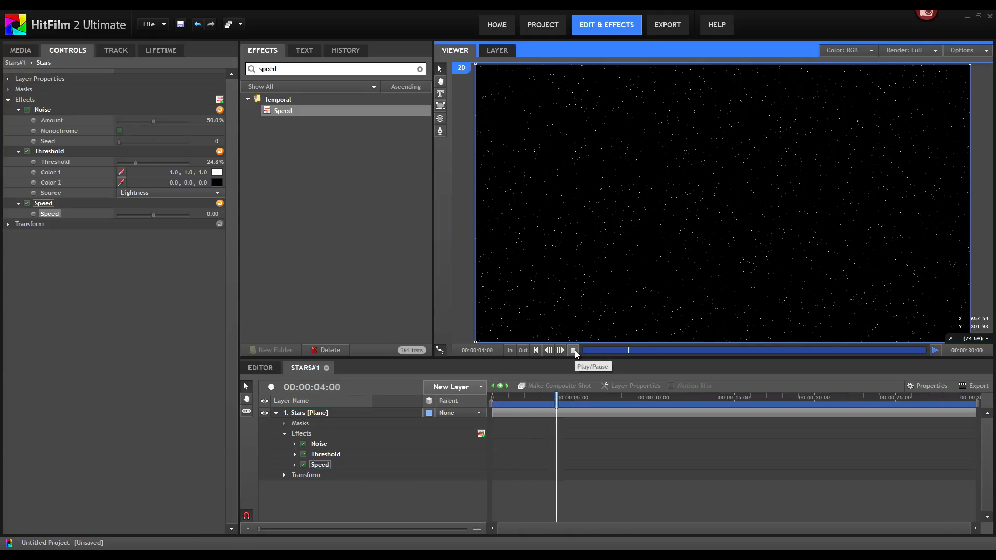
pyautogui.click(575, 350)
pyautogui.click(490, 394)
pyautogui.moveTo(490, 393)
pyautogui.mouseDown()
pyautogui.moveTo(500, 397)
pyautogui.moveTo(492, 397)
pyautogui.mouseUp()
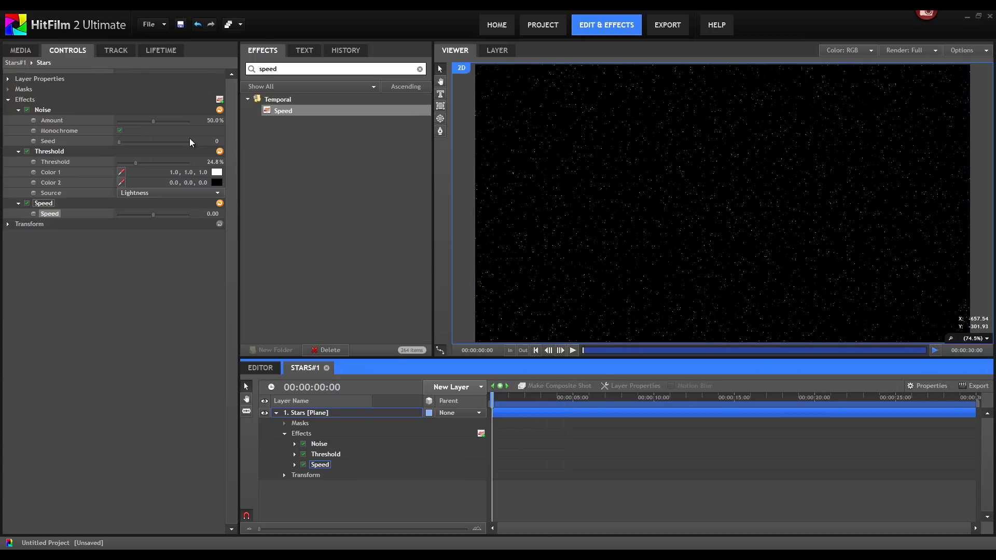
# - Create a second composite shot named Stars#2 with the 720p 25 template
pyautogui.click(21, 50)
pyautogui.click(155, 186)
pyautogui.click(176, 211)
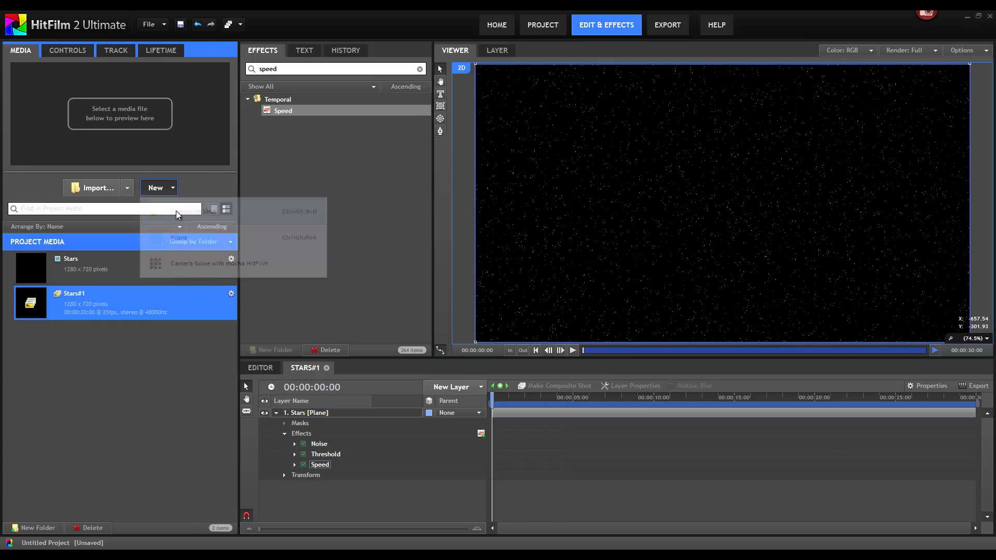
pyautogui.write('Star')
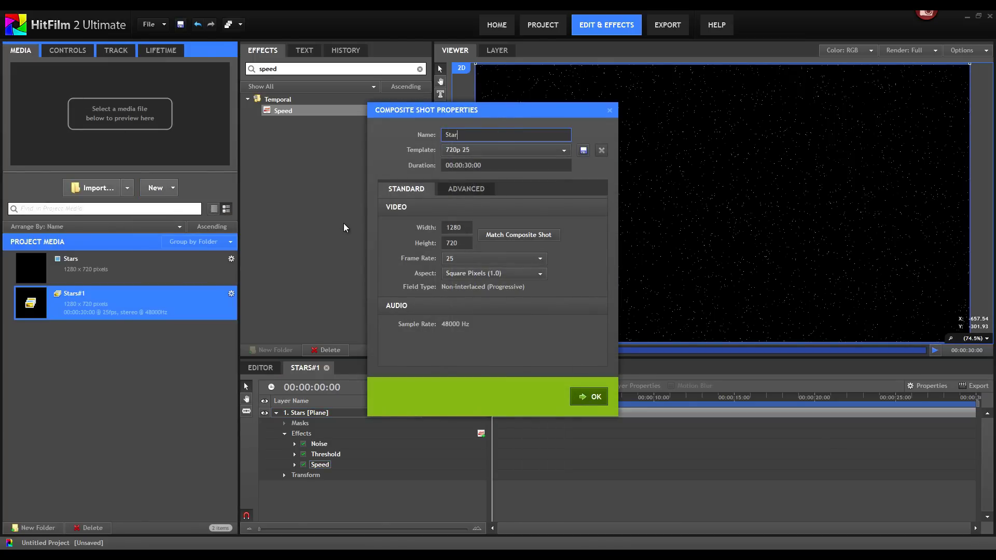
pyautogui.write('s#2')
pyautogui.click(590, 397)
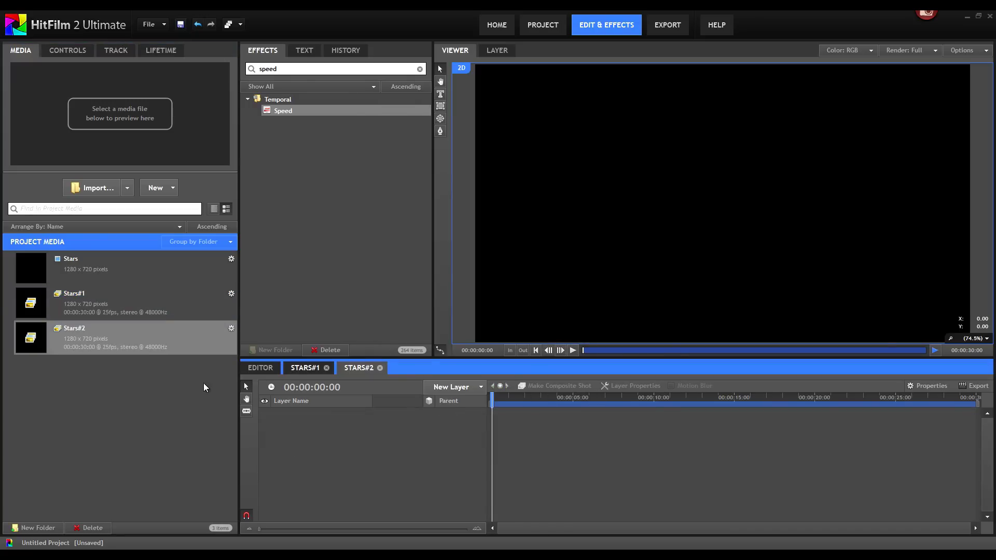
# - Place the existing Stars plane in the Stars#2 composite shot and apply the Fractal Noise effect to it
pyautogui.moveTo(73, 256); pyautogui.dragTo(281, 415)
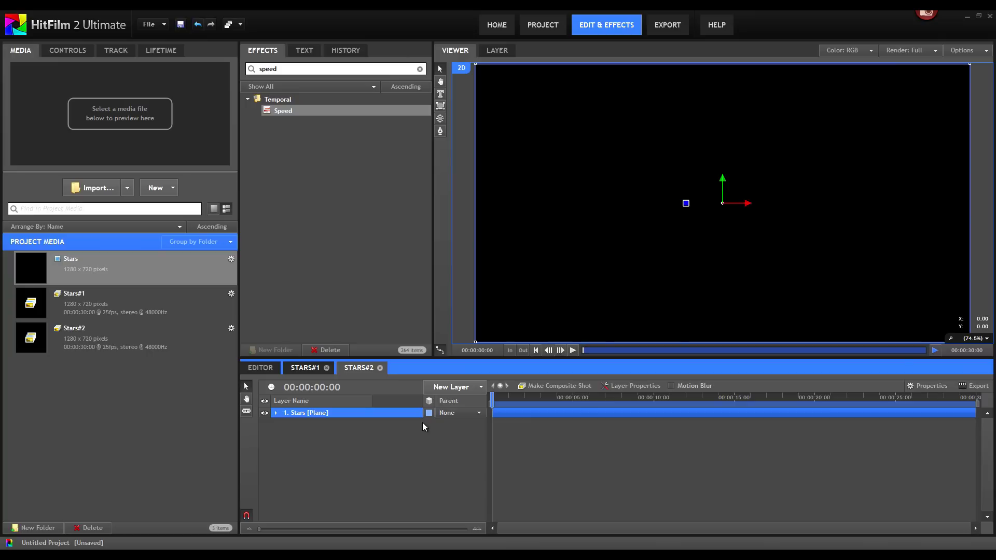
pyautogui.doubleClick(299, 70)
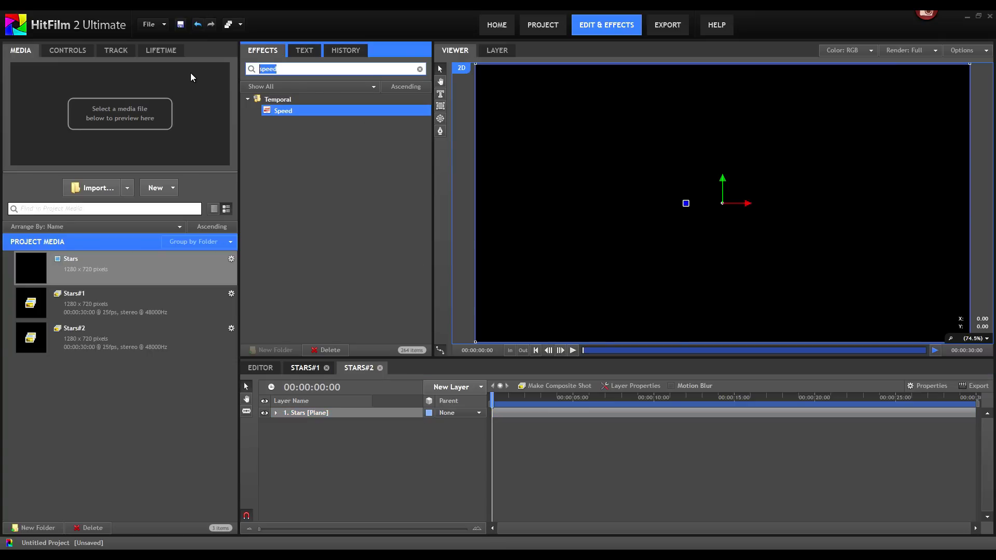
pyautogui.write('noise')
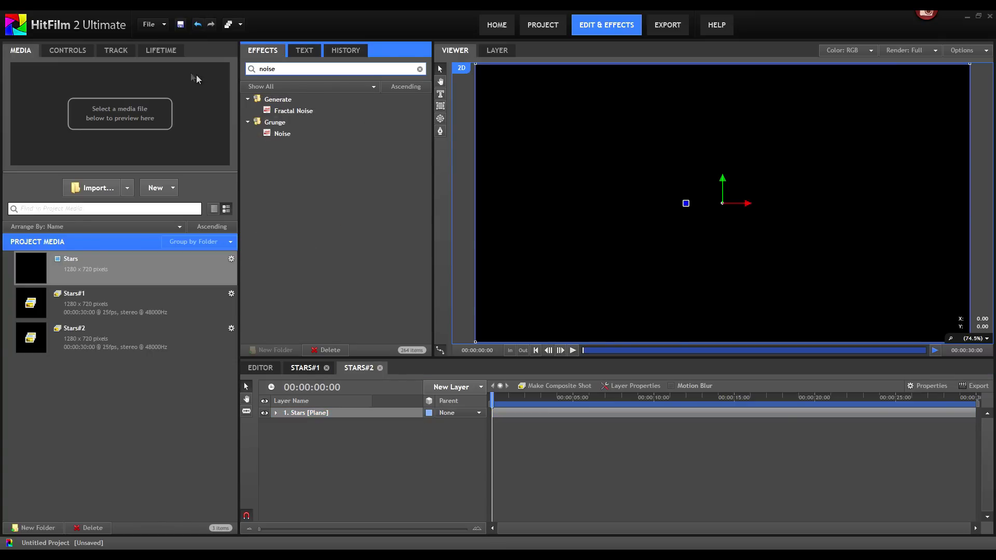
pyautogui.moveTo(291, 112); pyautogui.dragTo(303, 413)
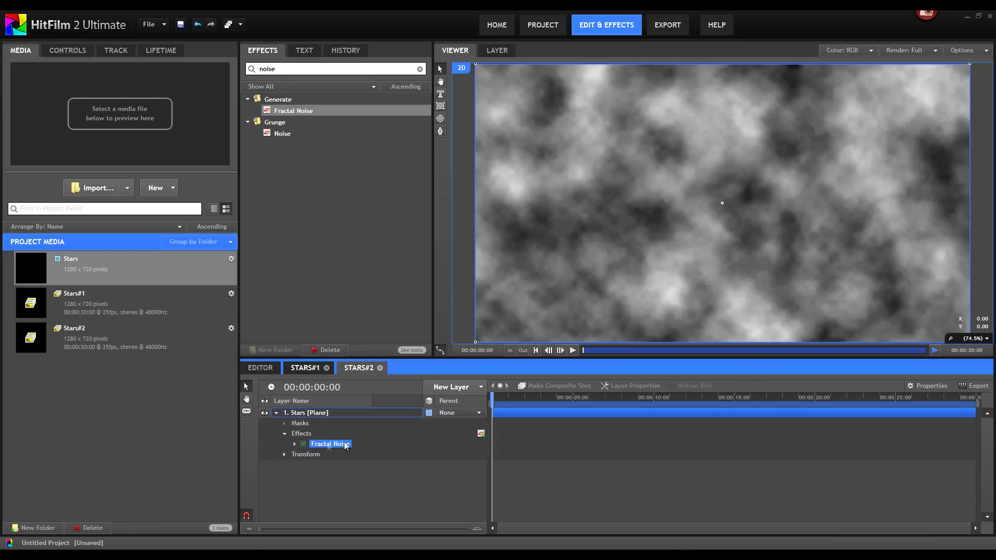
# - Set the Fractal Noise effect's axis scale to 1% for both X and Y
pyautogui.doubleClick(334, 444)
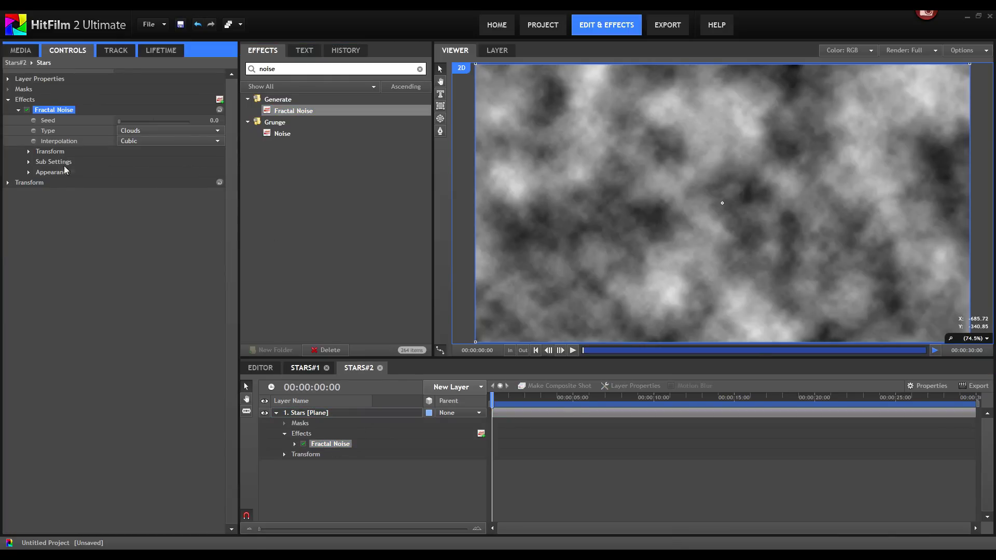
pyautogui.click(29, 151)
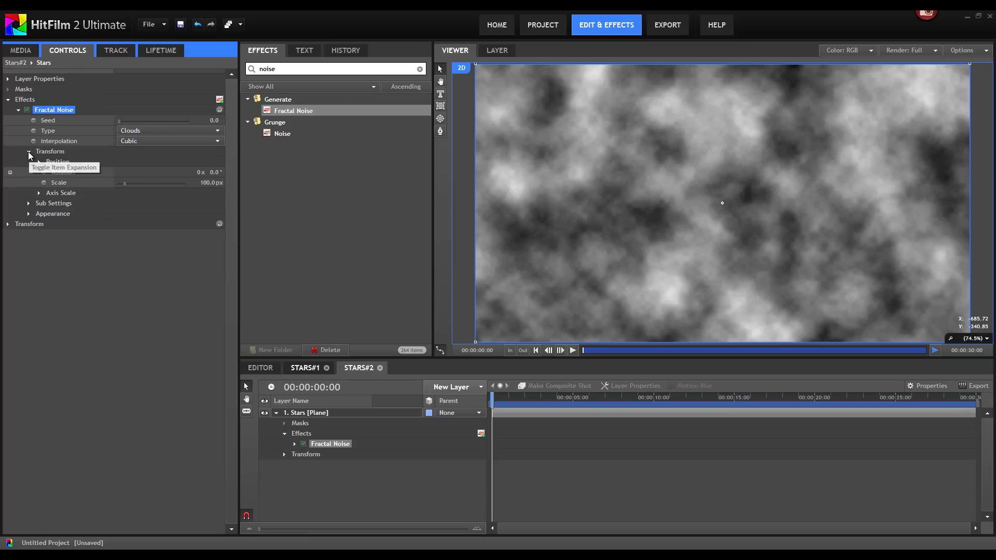
pyautogui.click(40, 193)
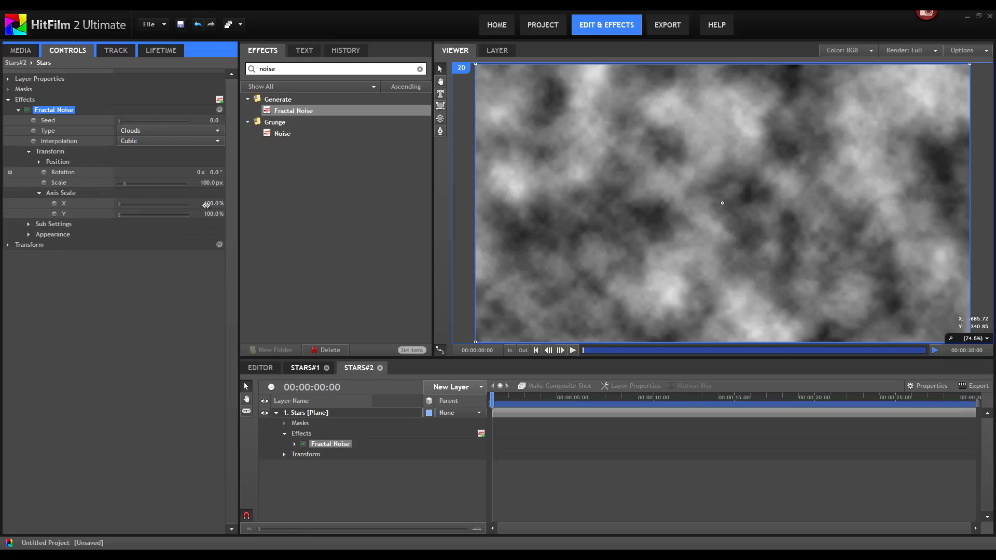
pyautogui.moveTo(210, 203); pyautogui.dragTo(266, 206)
pyautogui.write('1')
pyautogui.press('Tab')
pyautogui.write('1')
pyautogui.press('Return')
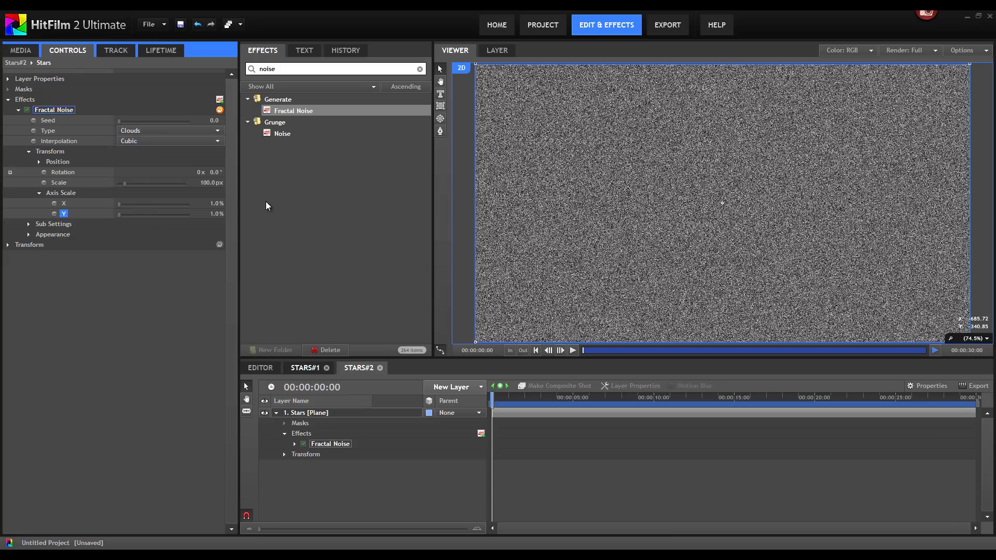
# - Add the Threshold effect to the Stars plane after Fractal Noise and set its threshold to 94.6%
pyautogui.click(280, 68)
pyautogui.write('thre')
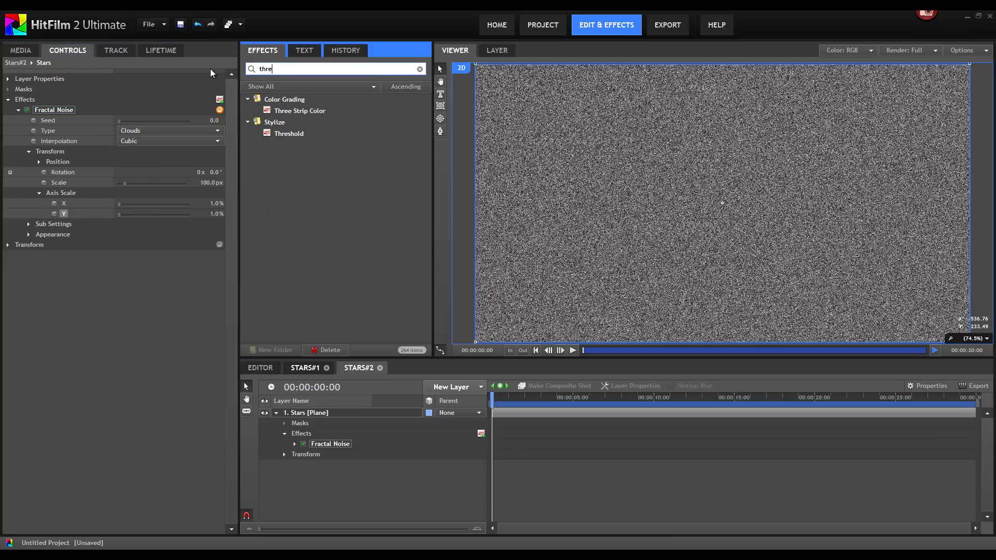
pyautogui.moveTo(291, 134); pyautogui.dragTo(57, 243)
pyautogui.click(18, 244)
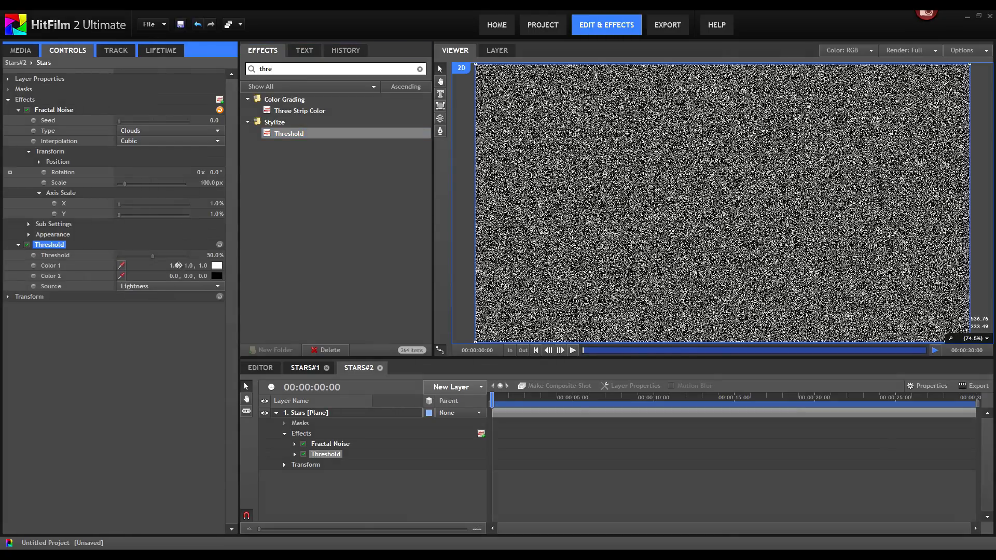
pyautogui.moveTo(207, 254); pyautogui.dragTo(209, 255)
pyautogui.moveTo(209, 254); pyautogui.dragTo(243, 261)
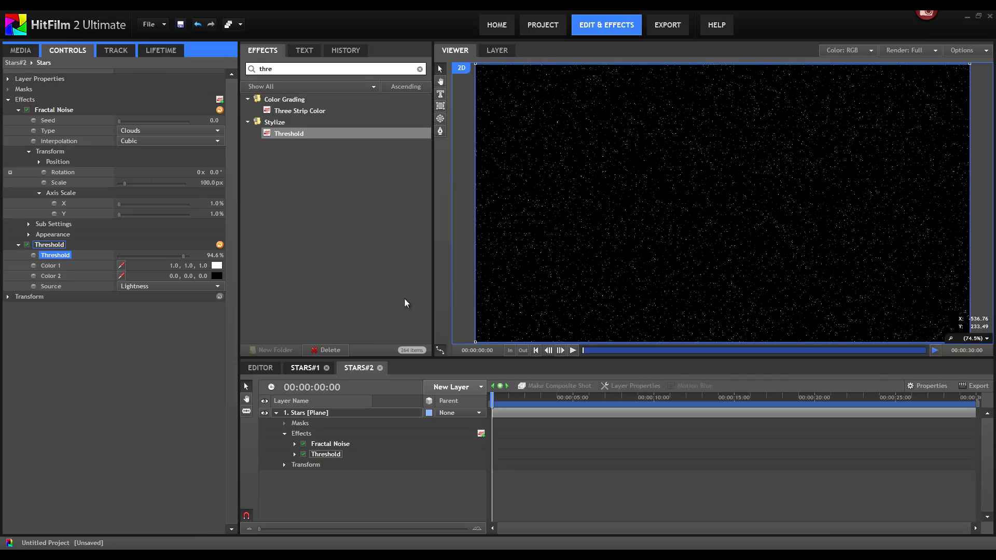
pyautogui.moveTo(492, 397); pyautogui.dragTo(470, 400)
pyautogui.click(322, 448)
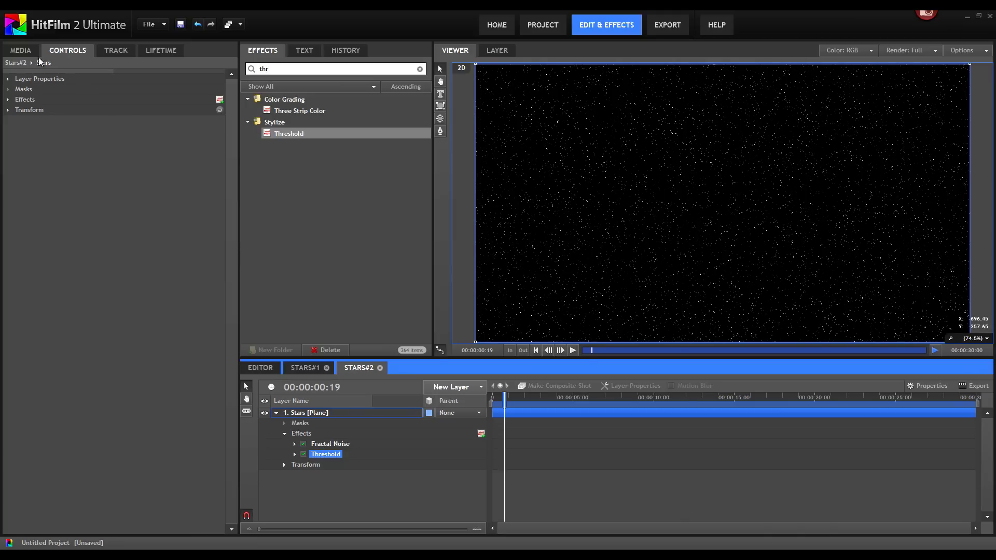
# - Create a new composite shot named Twinkle with the 720p 25 template
pyautogui.click(21, 50)
pyautogui.click(155, 188)
pyautogui.click(192, 211)
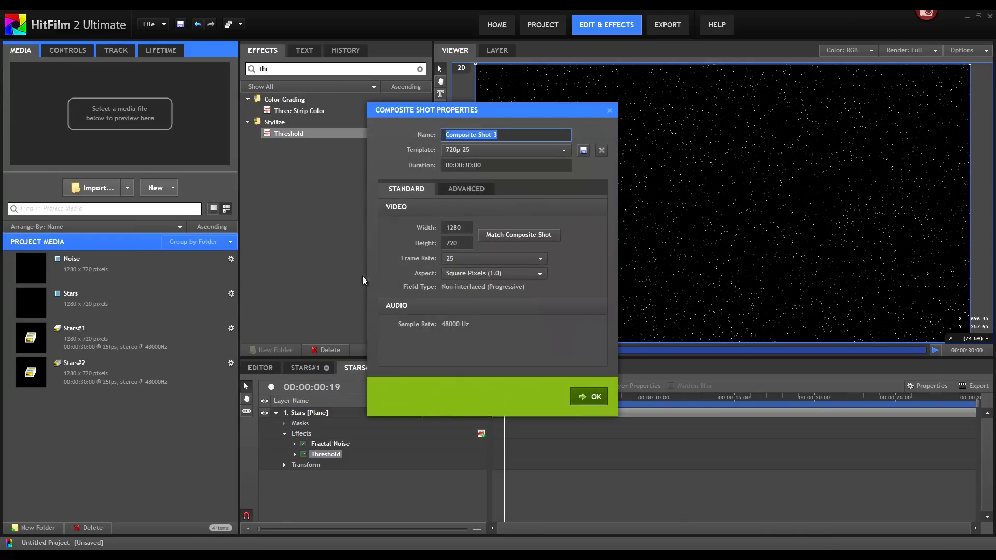
pyautogui.write('Twinkle')
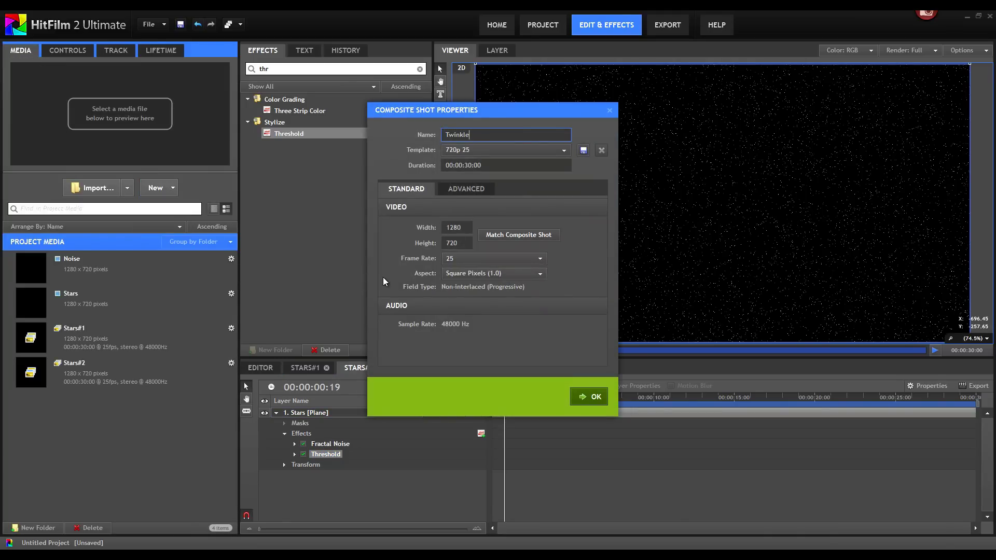
pyautogui.click(592, 397)
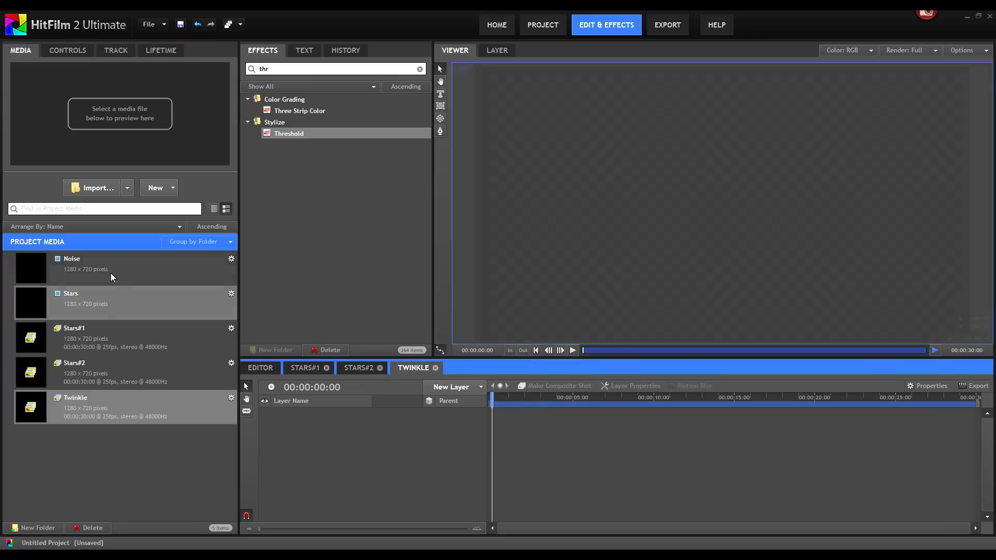
# - Place the Stars plane in the Twinkle composite shot and apply the Clouds effect to it
pyautogui.moveTo(100, 293); pyautogui.dragTo(276, 413)
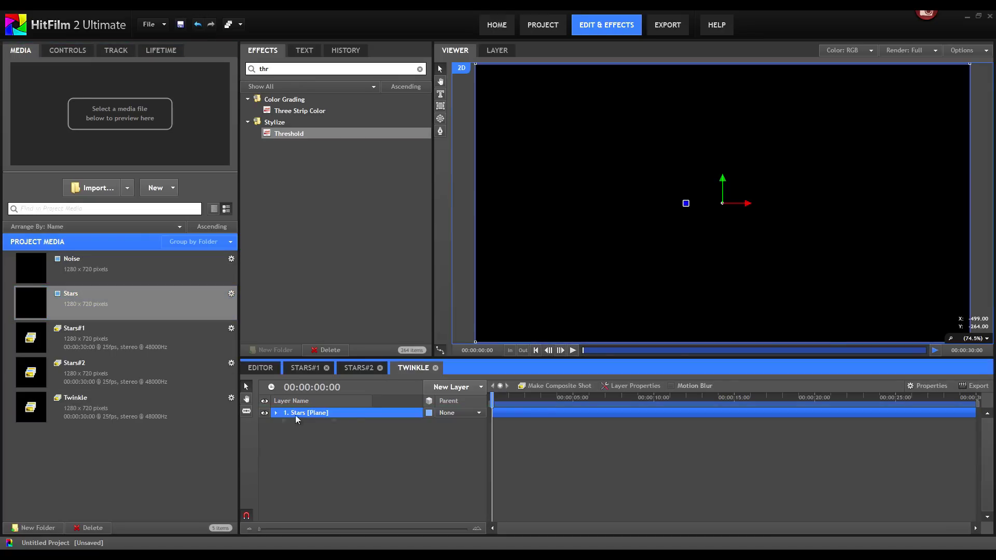
pyautogui.click(267, 69)
pyautogui.write('clou')
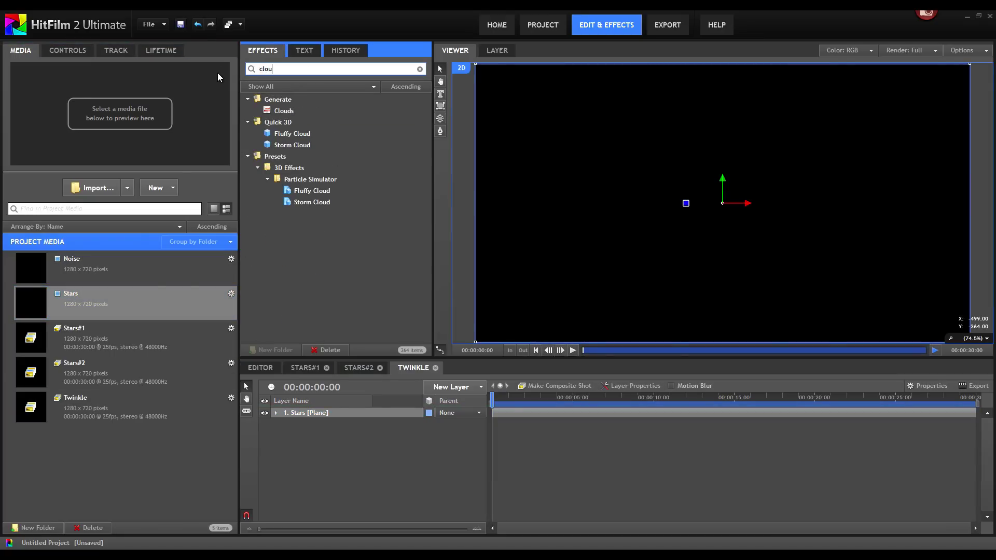
pyautogui.moveTo(286, 110); pyautogui.dragTo(312, 415)
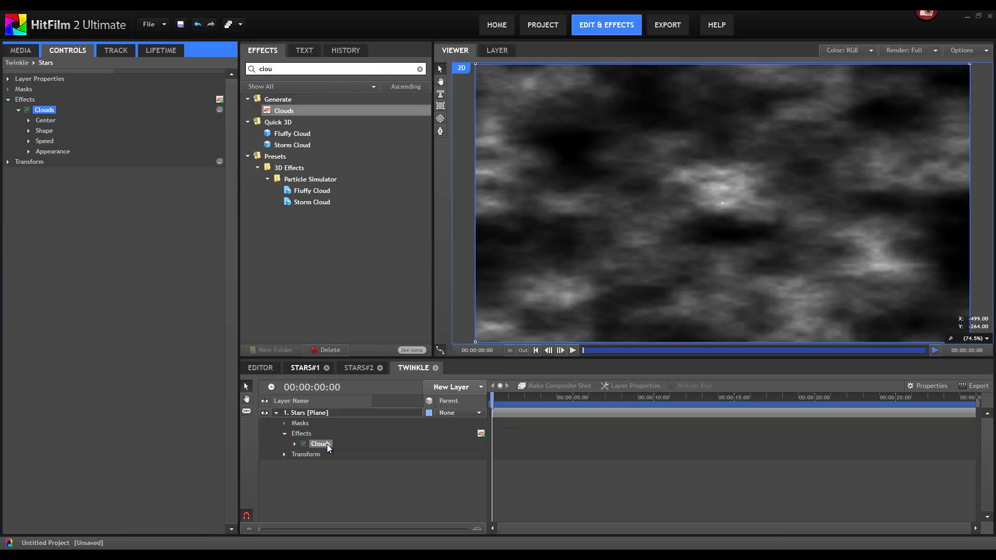
# - Set the Clouds effect's frequency to 12 and cloud brightness to 5, and play a short preview
pyautogui.click(28, 150)
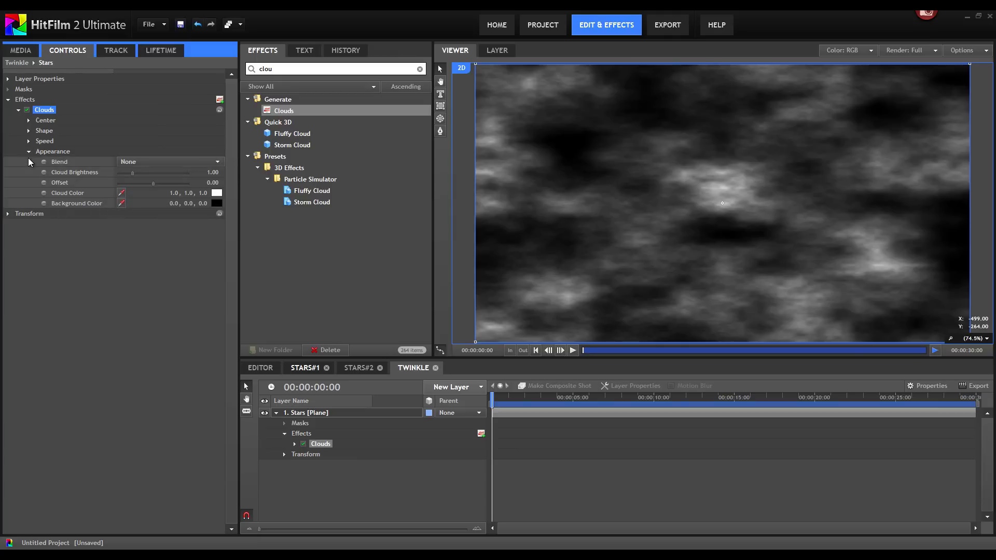
pyautogui.click(29, 130)
pyautogui.moveTo(215, 141); pyautogui.dragTo(226, 142)
pyautogui.click(214, 141)
pyautogui.write('12')
pyautogui.press('Return')
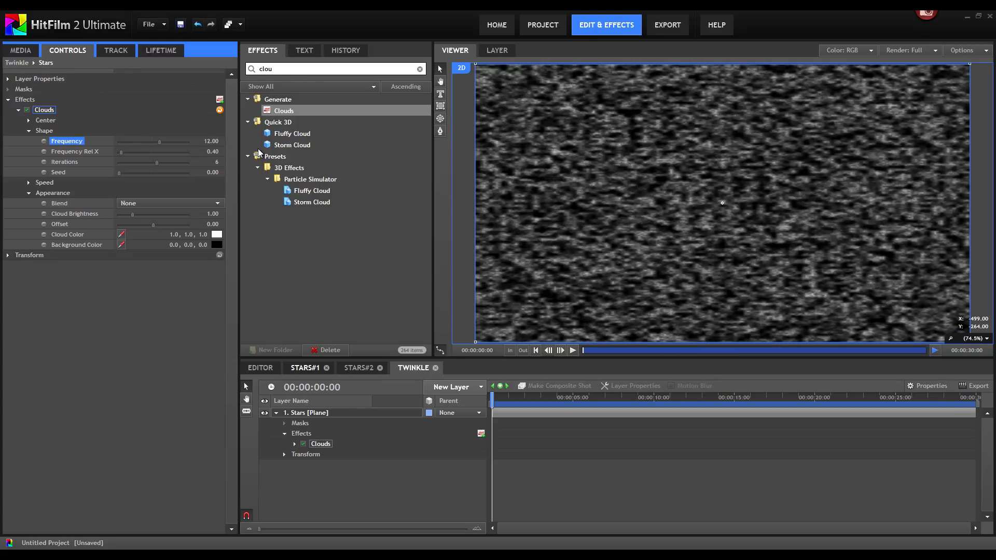
pyautogui.moveTo(210, 213); pyautogui.dragTo(264, 214)
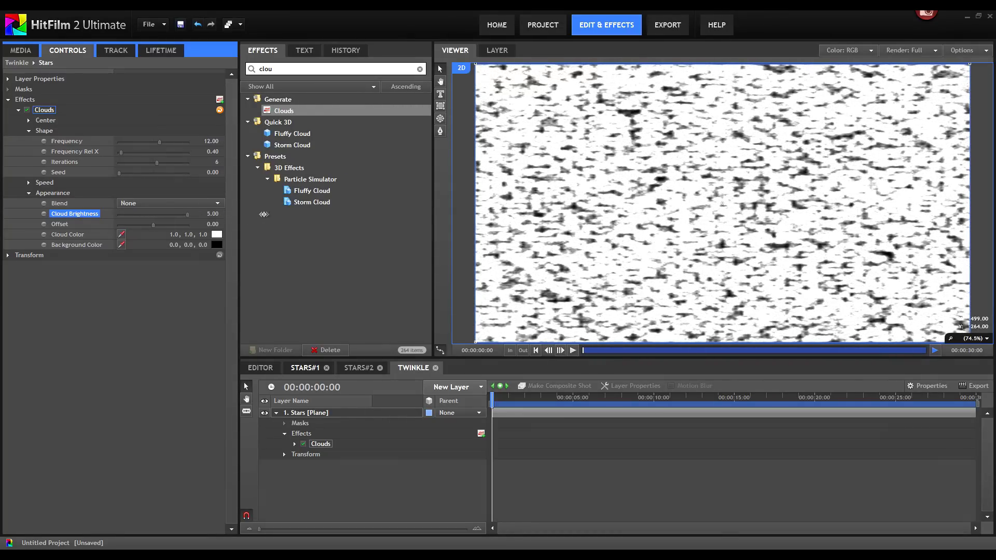
pyautogui.click(573, 350)
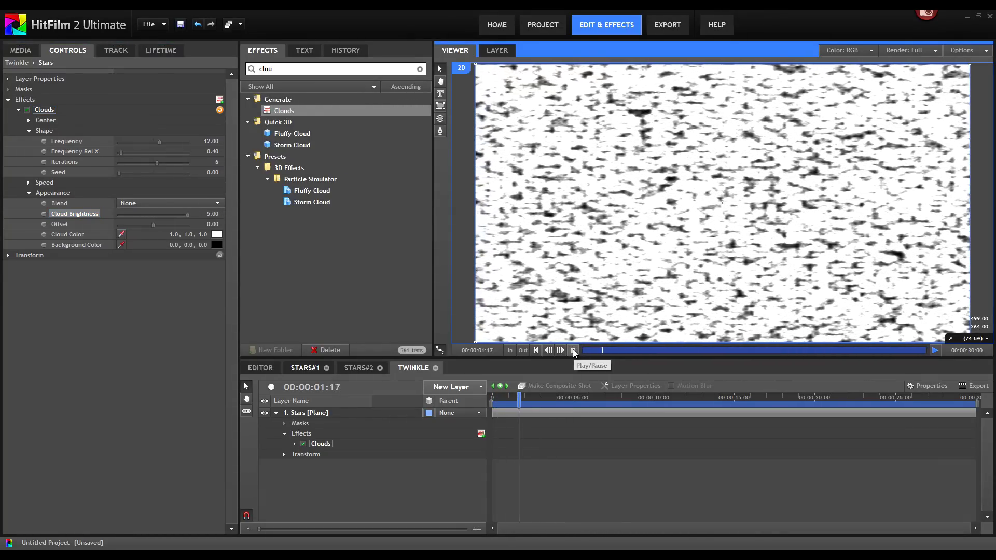
pyautogui.click(573, 350)
# - Place the Twinkle composite shot below the Stars plane in Stars#2 and hide its layer
pyautogui.click(358, 368)
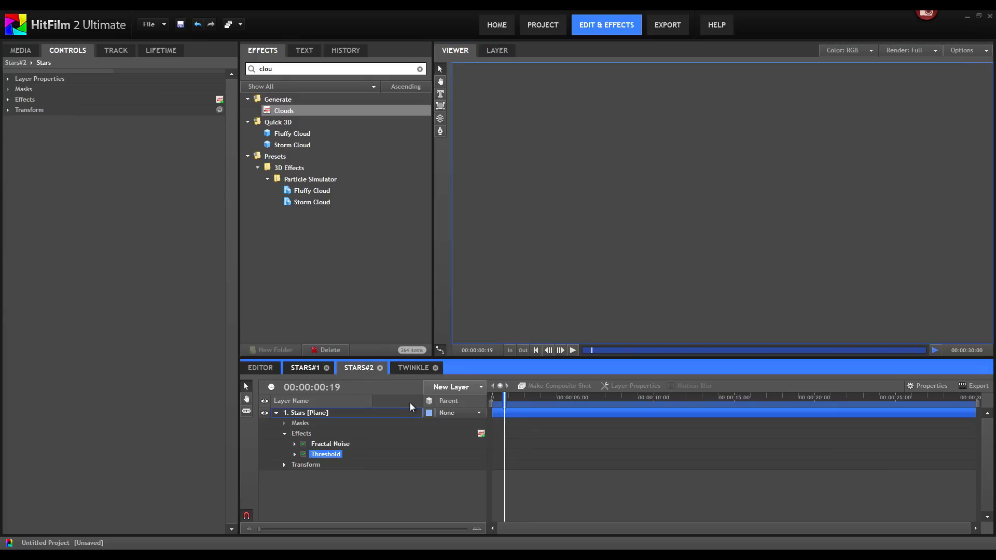
pyautogui.click(22, 50)
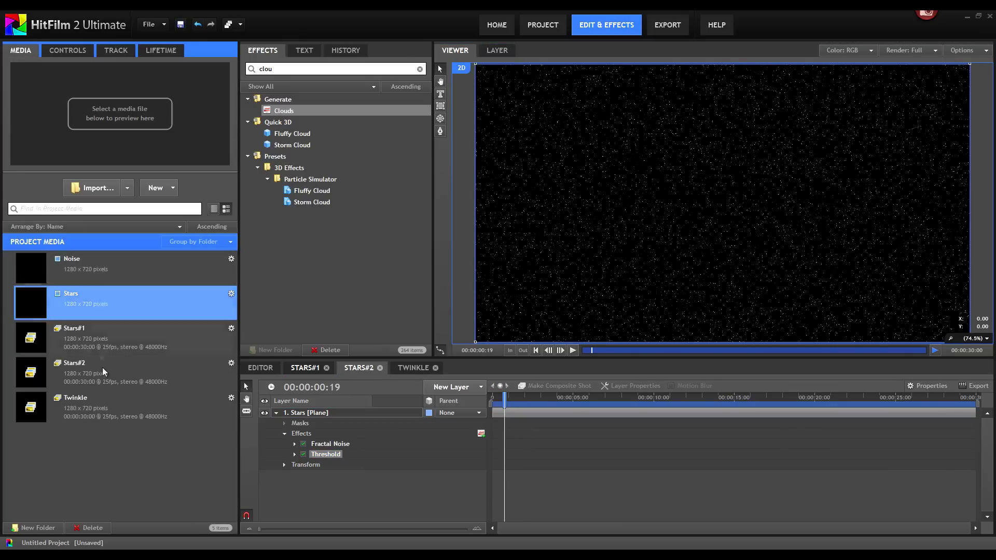
pyautogui.moveTo(107, 403); pyautogui.dragTo(288, 486)
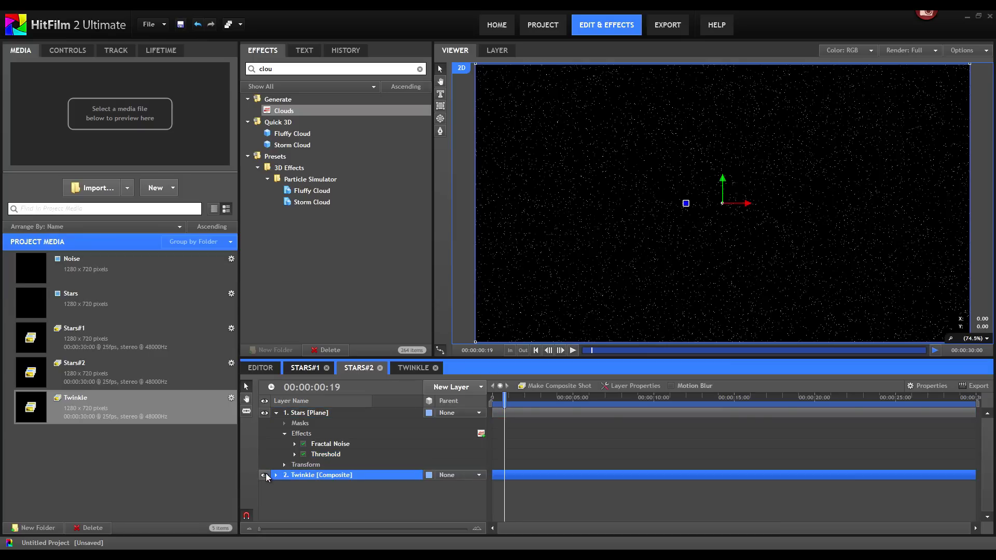
# - Apply Set Matte to the Stars plane after Threshold, with Twinkle as the source layer and Luminance as the matte source
pyautogui.doubleClick(266, 68)
pyautogui.write('set')
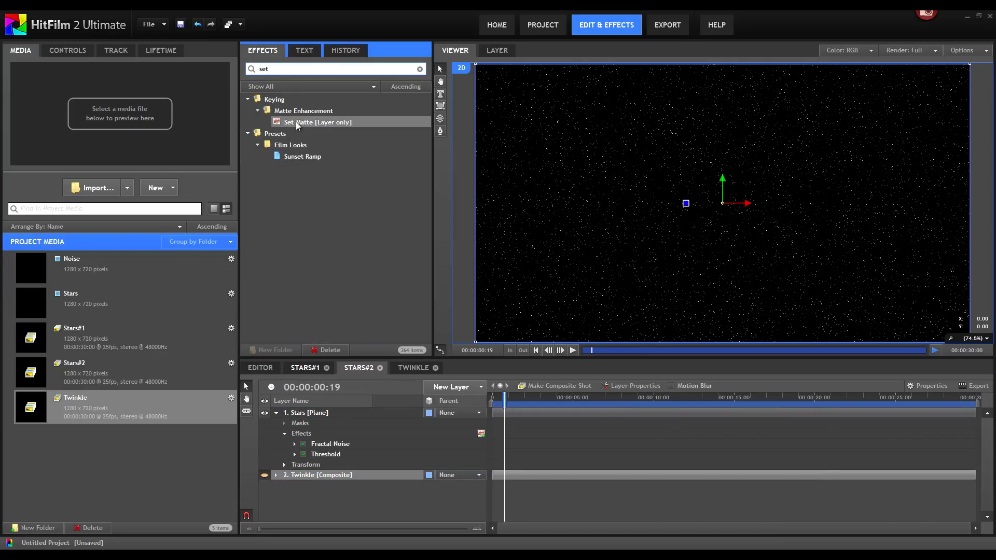
pyautogui.moveTo(295, 122); pyautogui.dragTo(330, 463)
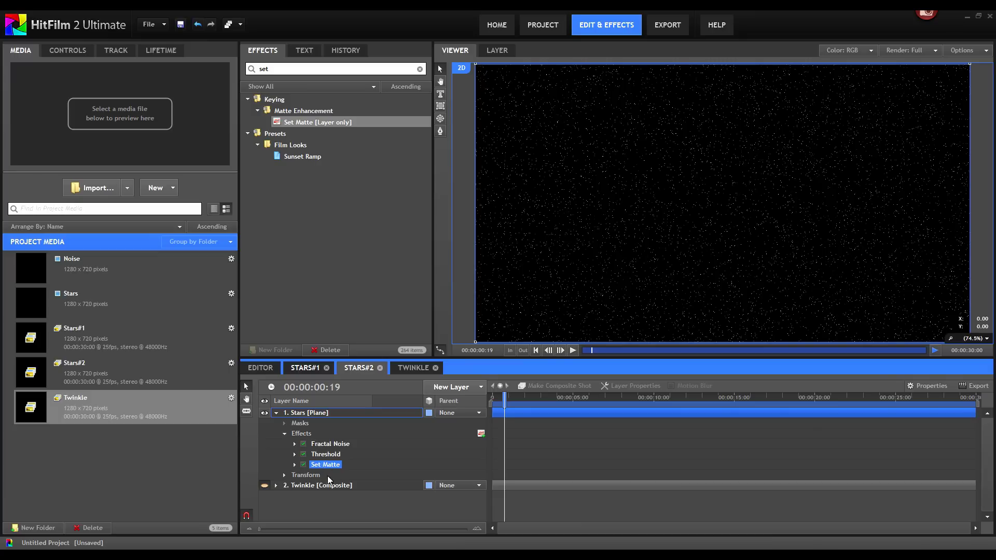
pyautogui.doubleClick(325, 464)
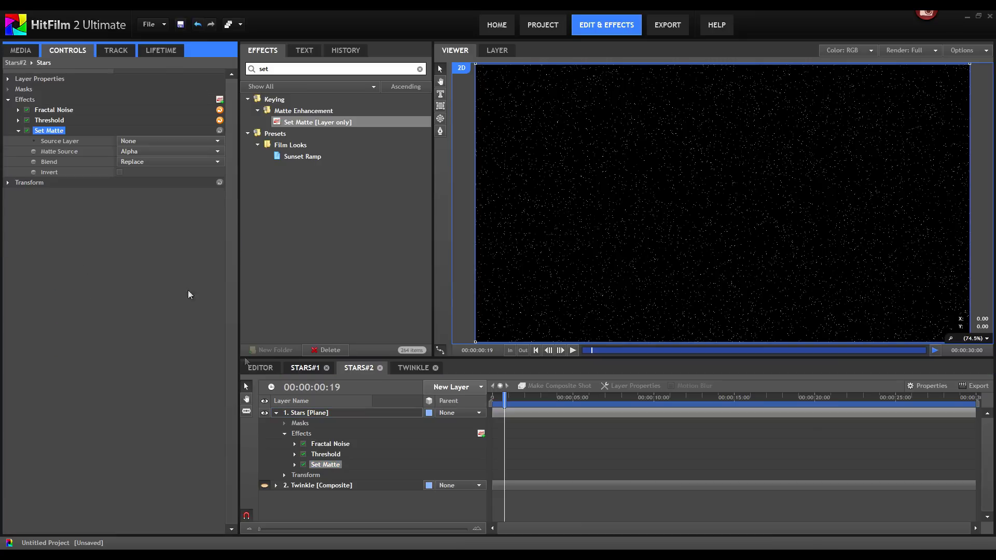
pyautogui.click(159, 142)
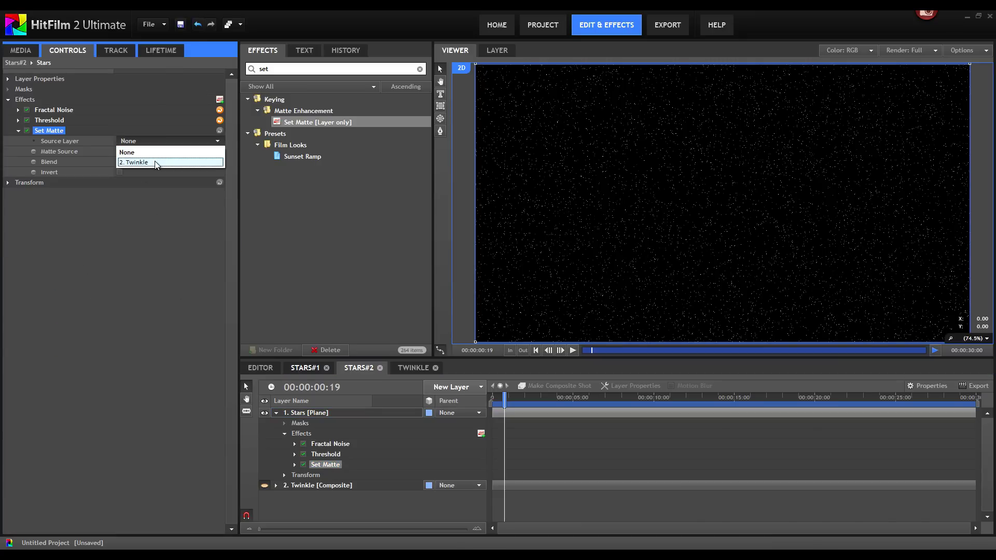
pyautogui.click(155, 163)
pyautogui.click(138, 153)
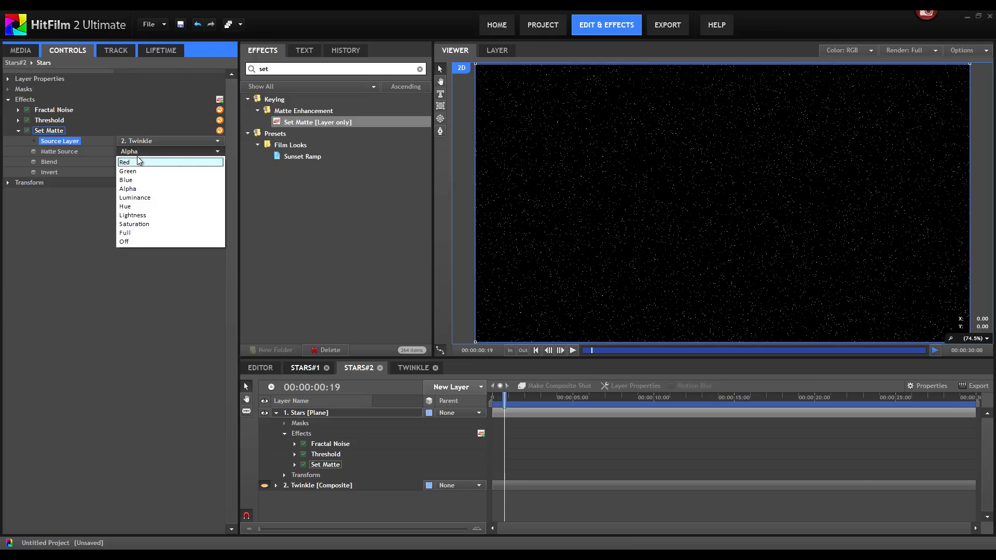
pyautogui.click(147, 199)
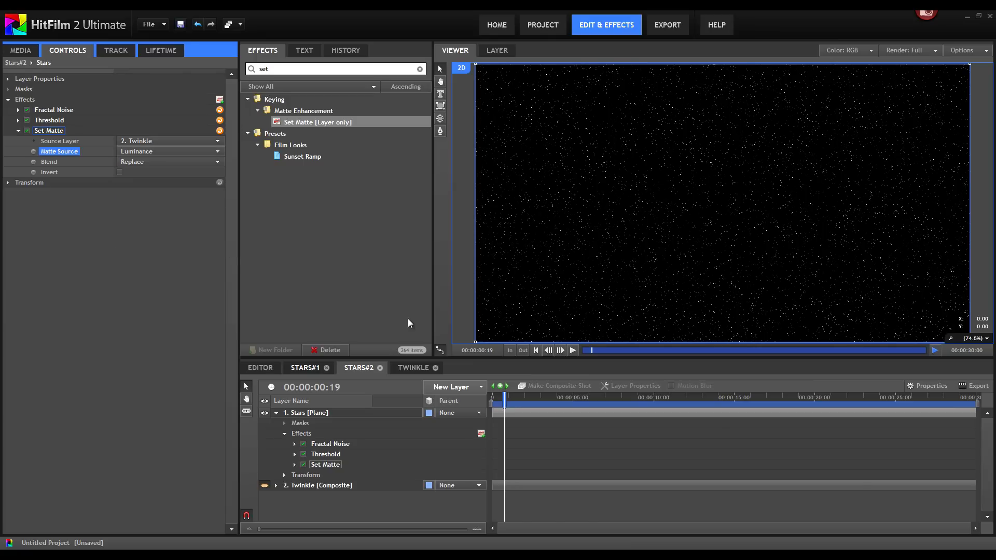
# - Play the Stars#2 shot from the start to check the twinkling of the stars
pyautogui.moveTo(500, 397); pyautogui.dragTo(492, 396)
pyautogui.click(572, 350)
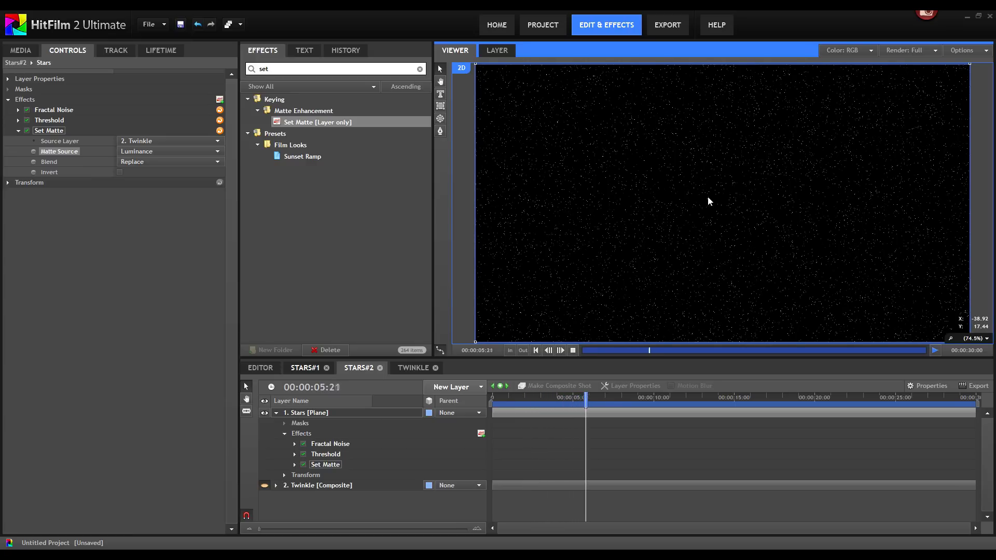
pyautogui.click(573, 351)
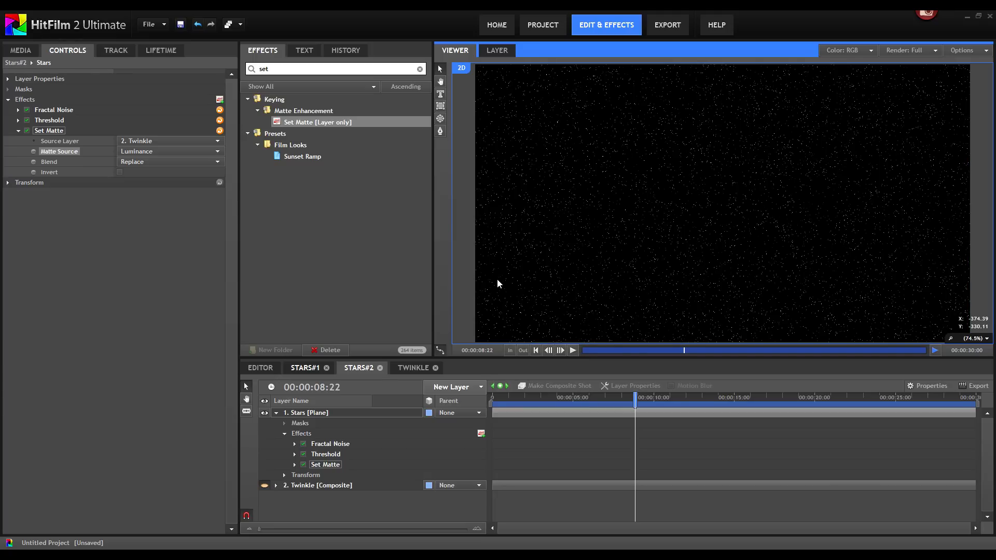
# - Create a new composite shot named Stars#3 with the 720p 25 template
pyautogui.click(21, 50)
pyautogui.click(169, 182)
pyautogui.click(286, 222)
pyautogui.write('Sta')
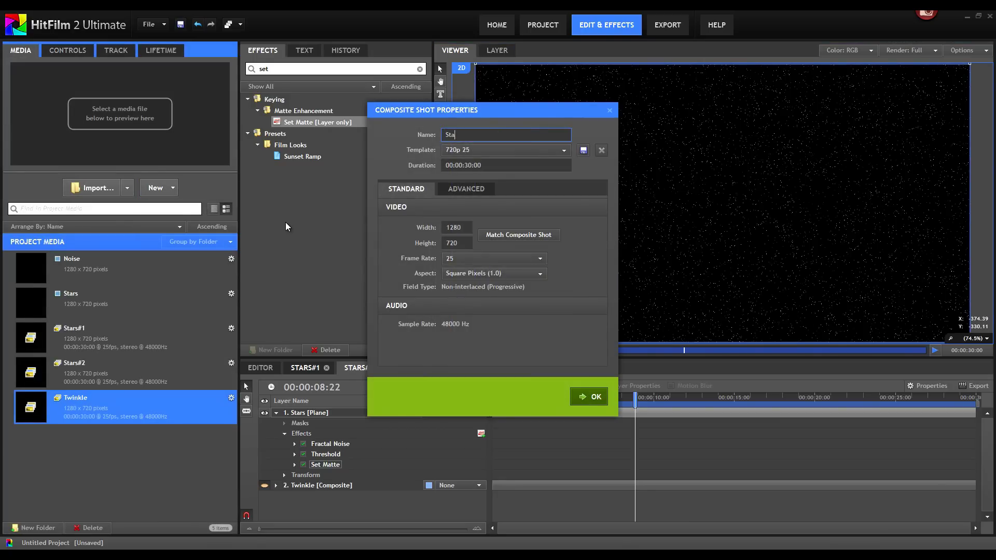
pyautogui.write('rs#3')
pyautogui.click(589, 396)
# - Create a white 1280 x 720 plane named WhiteStars in the Stars#3 composite shot
pyautogui.click(456, 387)
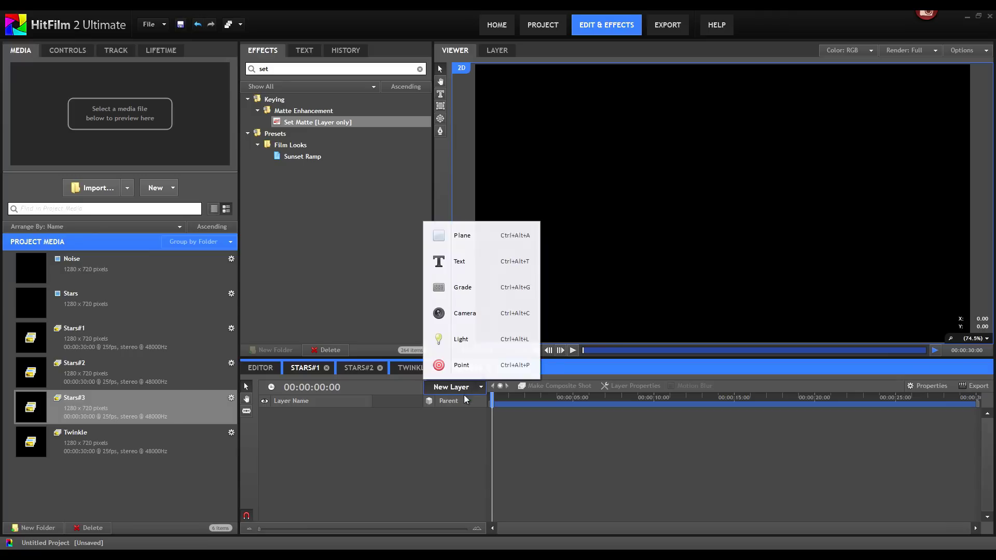
pyautogui.click(462, 234)
pyautogui.write('WhiteStars')
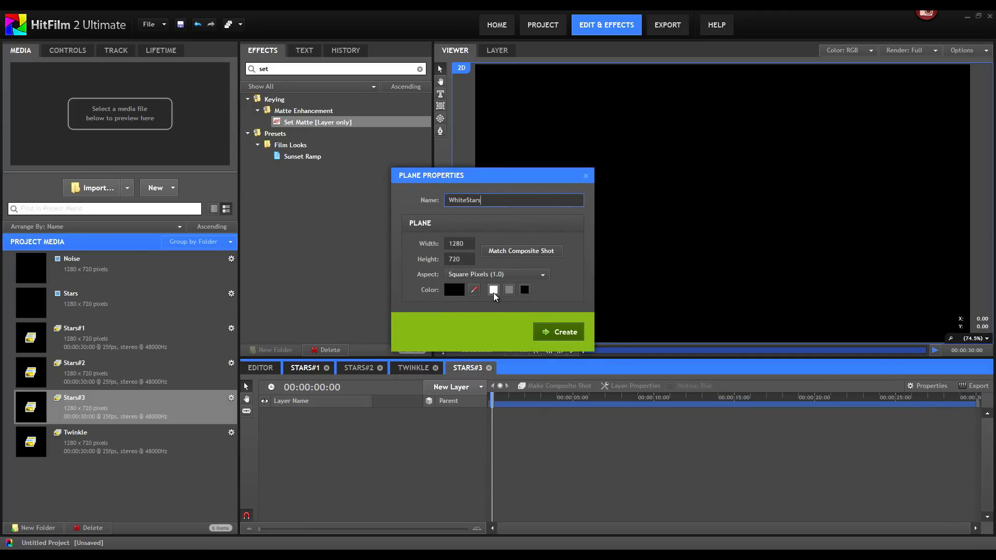
pyautogui.click(494, 293)
pyautogui.click(559, 334)
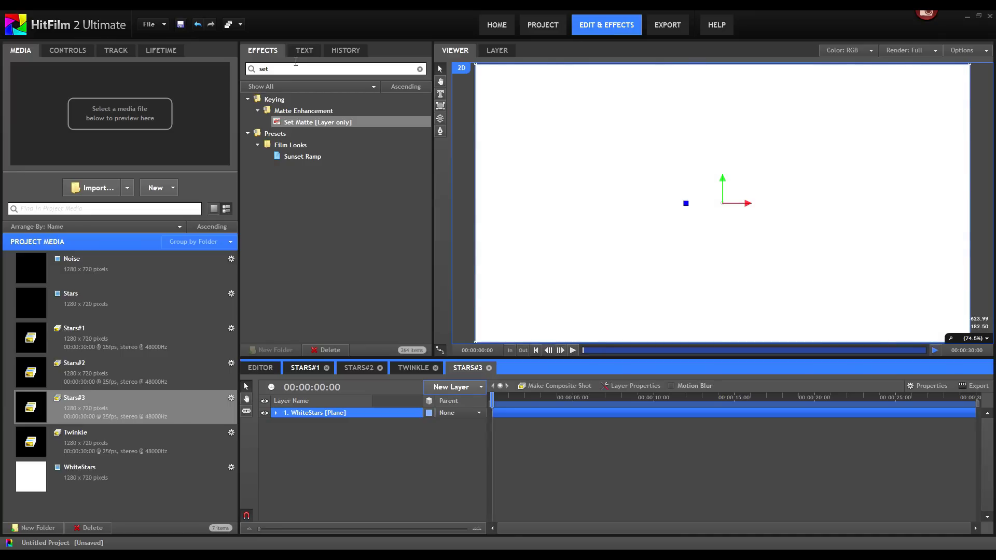
# - Find the Atomic Particle effect and apply it to the WhiteStars plane
pyautogui.click(283, 71)
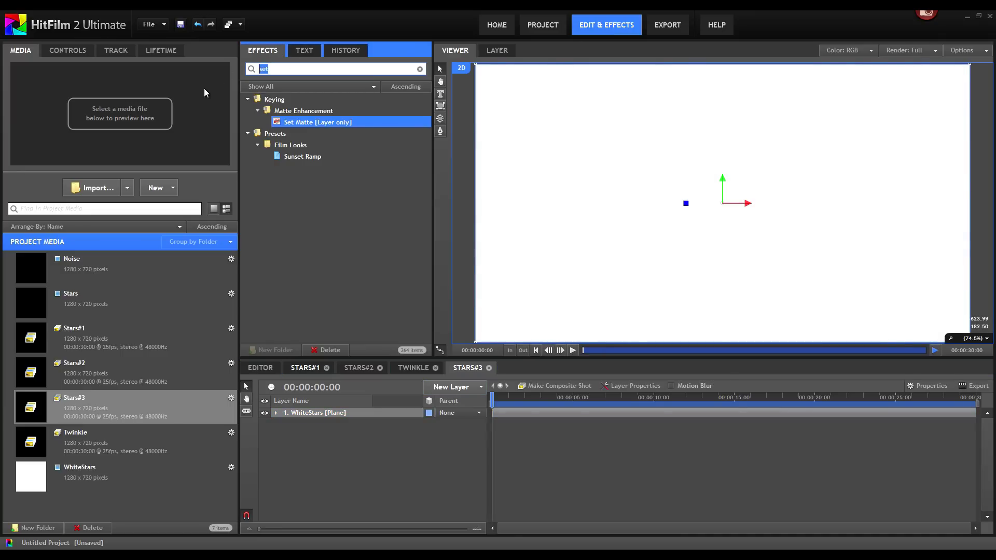
pyautogui.write('atomi')
pyautogui.moveTo(311, 109); pyautogui.dragTo(334, 412)
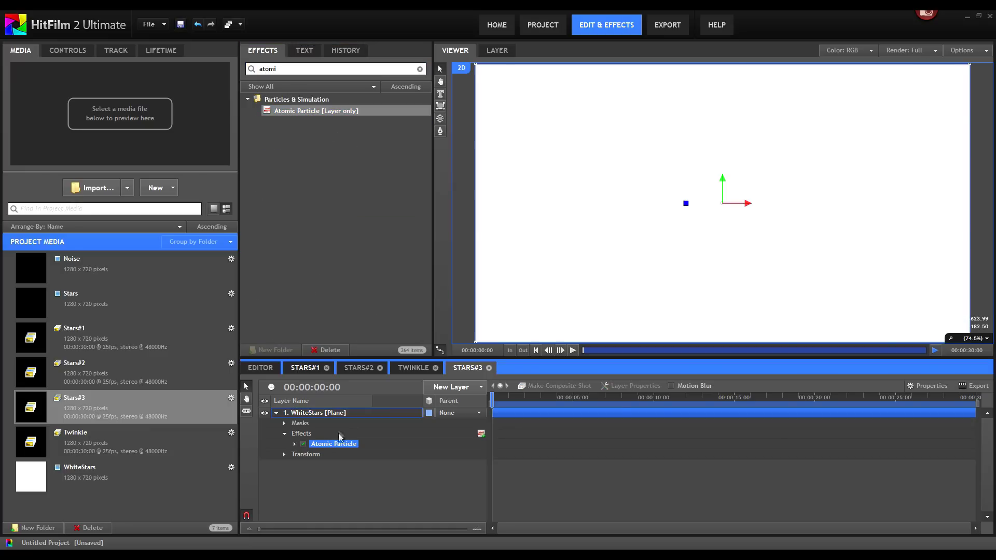
# - Set the Atomic Particle's particle appearance to size 3, with Size Random and Opacity Random at 1.00
pyautogui.doubleClick(338, 445)
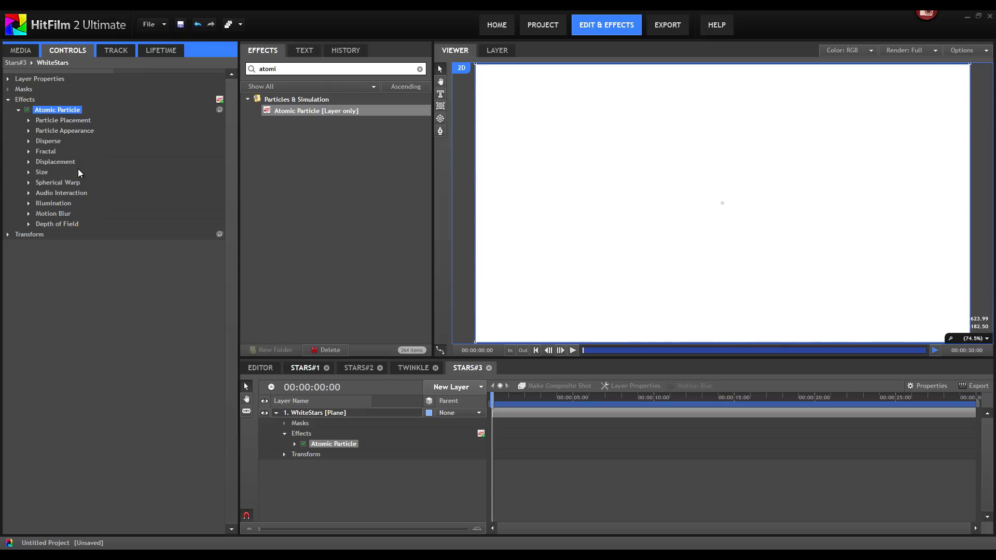
pyautogui.click(27, 131)
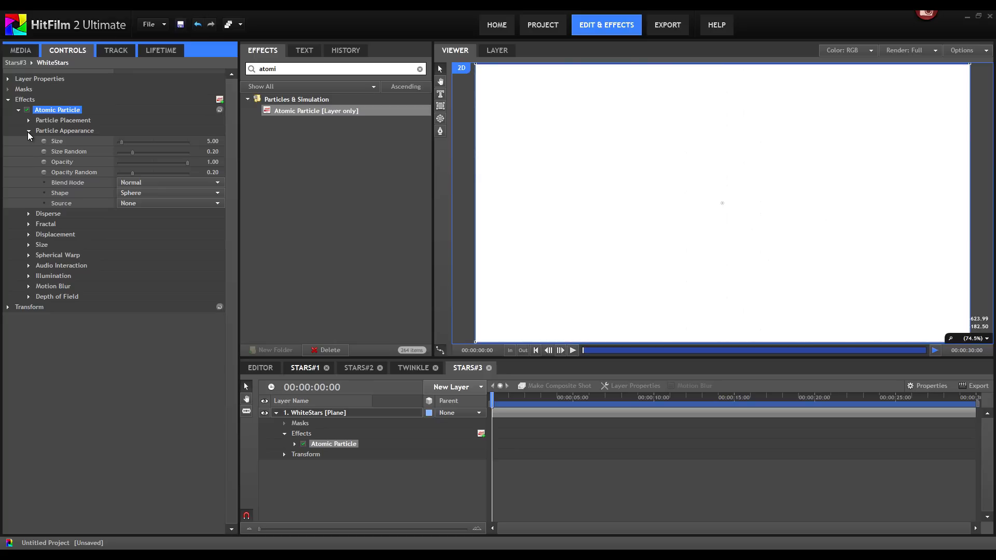
pyautogui.click(212, 141)
pyautogui.write('3')
pyautogui.press('Return')
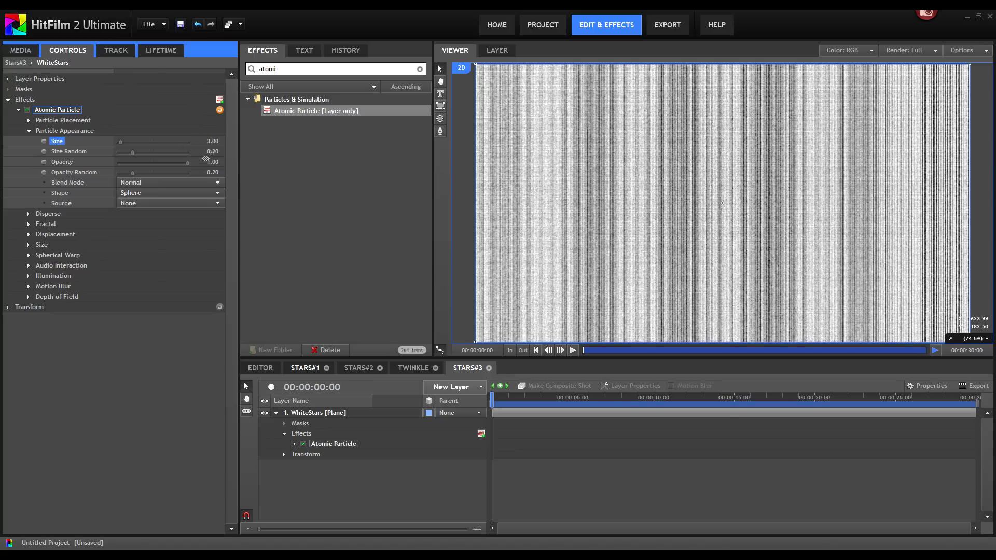
pyautogui.moveTo(213, 152); pyautogui.dragTo(342, 151)
pyautogui.moveTo(213, 172); pyautogui.dragTo(316, 172)
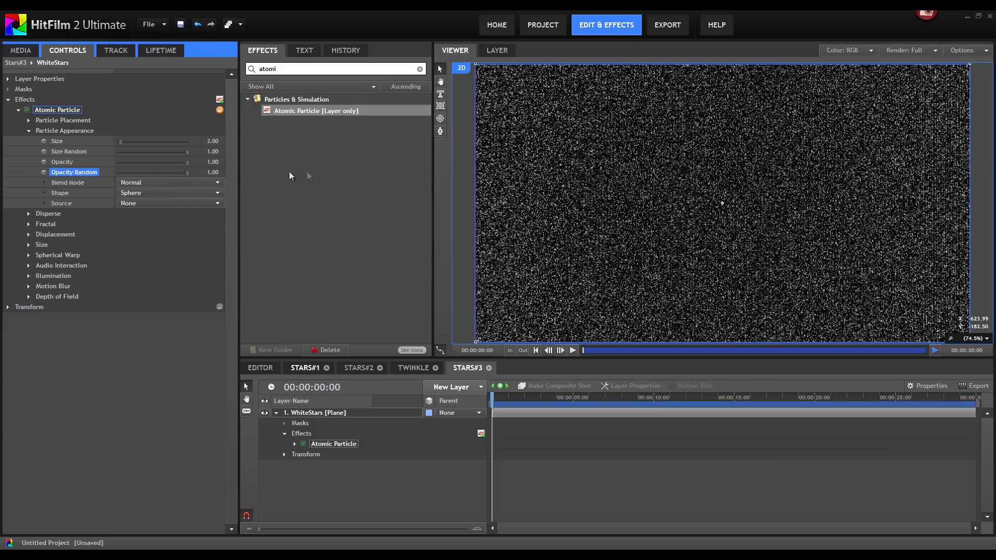
# - Set the Atomic Particle's number of particles to 300 in both X and Y
pyautogui.click(29, 121)
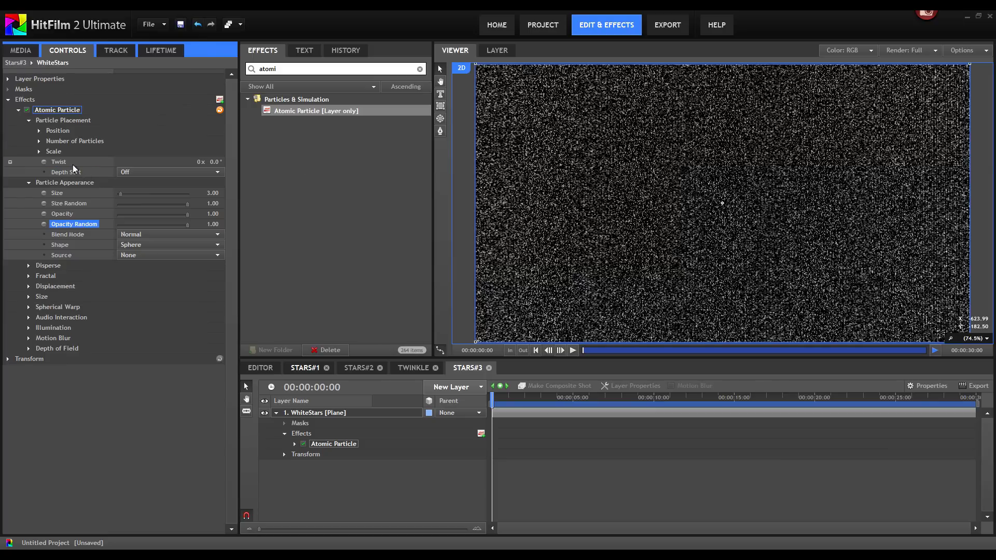
pyautogui.click(39, 142)
pyautogui.moveTo(214, 151); pyautogui.dragTo(304, 157)
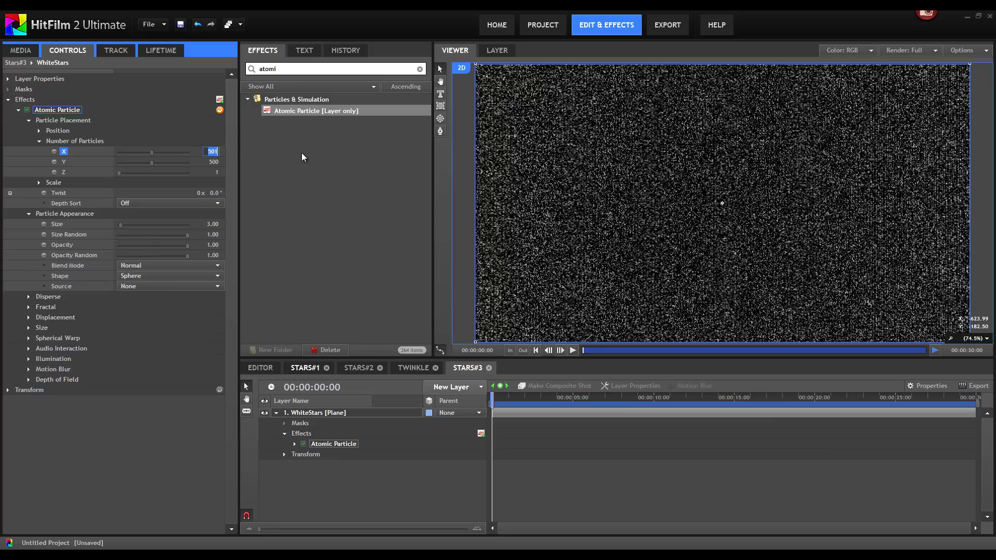
pyautogui.write('300')
pyautogui.press('Tab')
pyautogui.write('300')
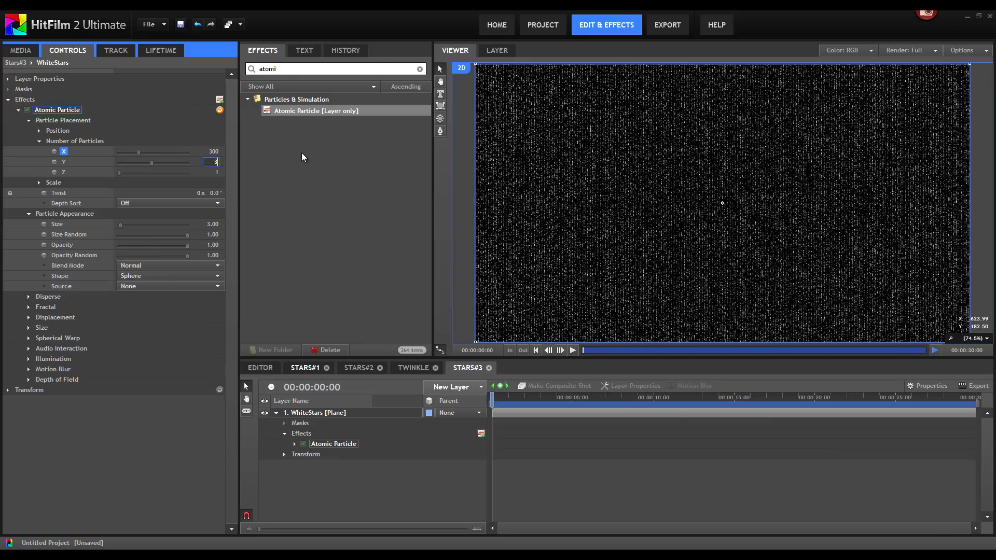
pyautogui.press('Return')
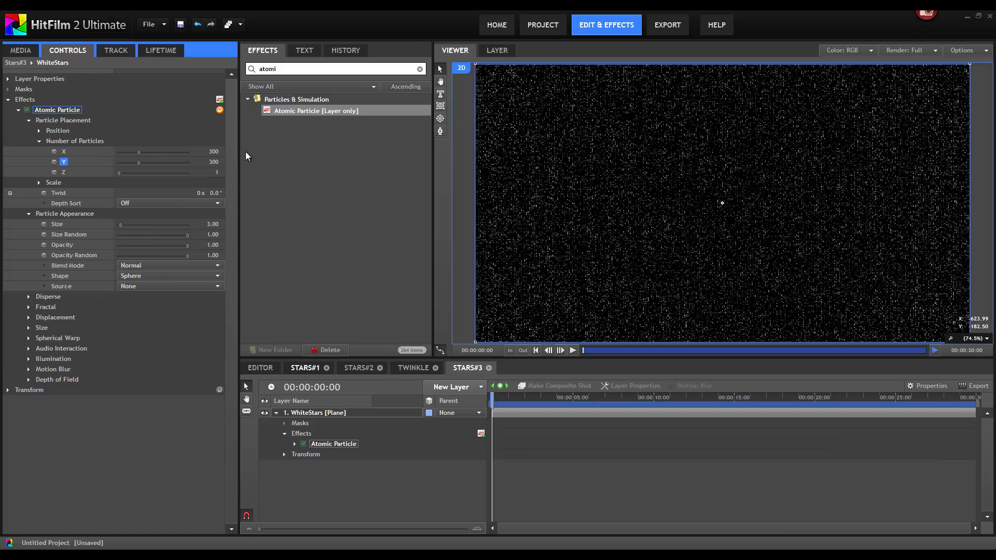
# - Set the effect's Fractal properties to speed 0, wavelength 1% and displace strength 1024
pyautogui.click(28, 307)
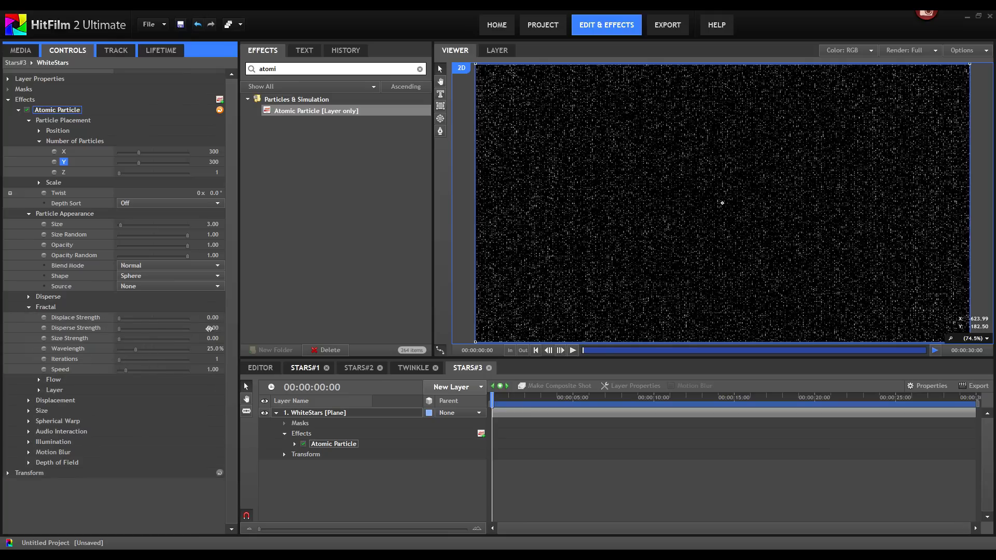
pyautogui.moveTo(213, 370); pyautogui.dragTo(192, 370)
pyautogui.doubleClick(217, 349)
pyautogui.write('1')
pyautogui.press('Return')
pyautogui.moveTo(119, 317); pyautogui.dragTo(210, 320)
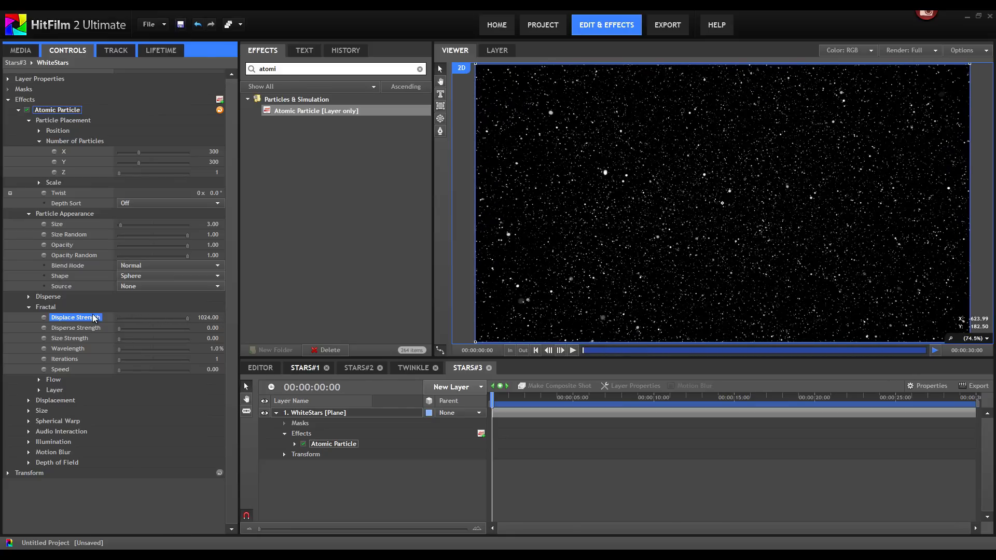
# - Try shifting the particles' X position and depth to test the parallax, and return both values to 0
pyautogui.click(40, 130)
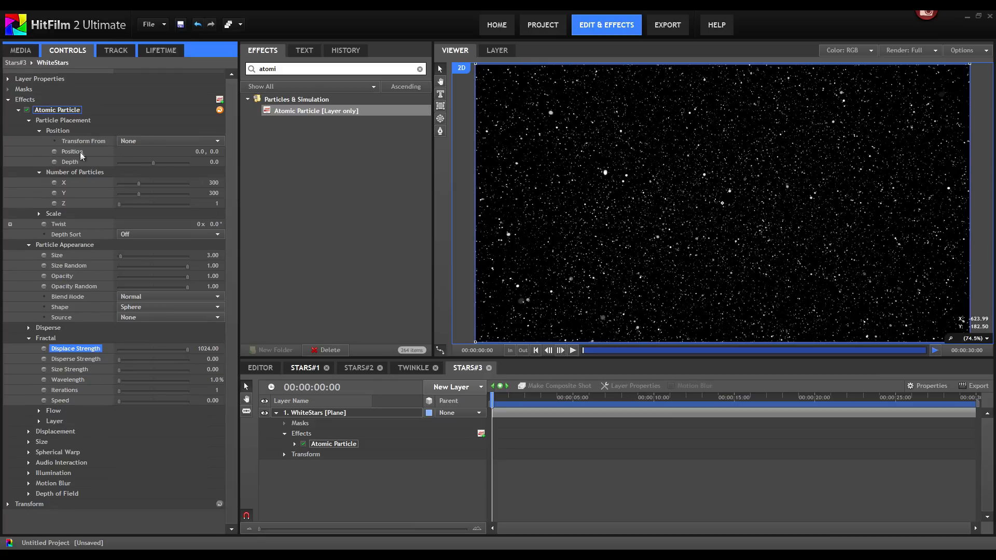
pyautogui.moveTo(198, 151); pyautogui.dragTo(273, 152)
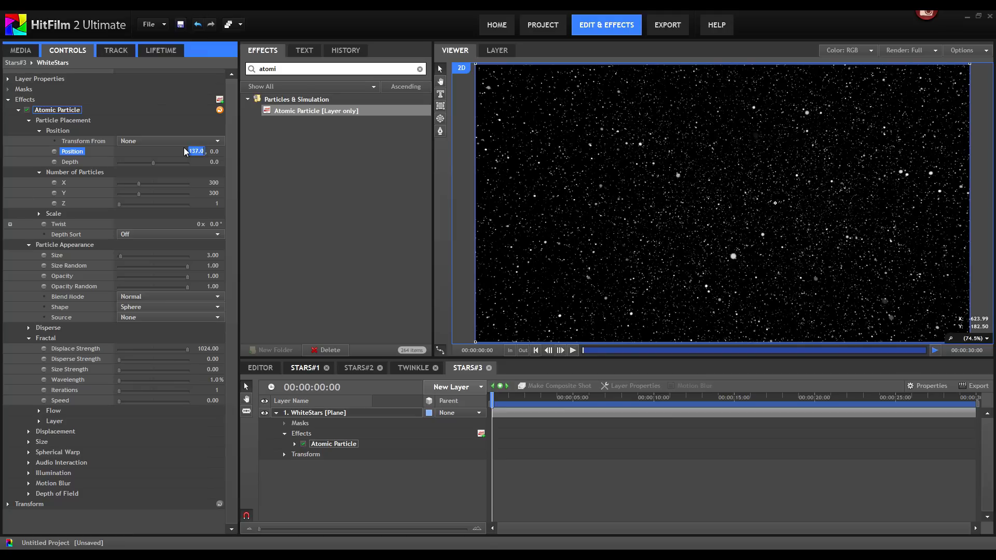
pyautogui.write('0')
pyautogui.press('Return')
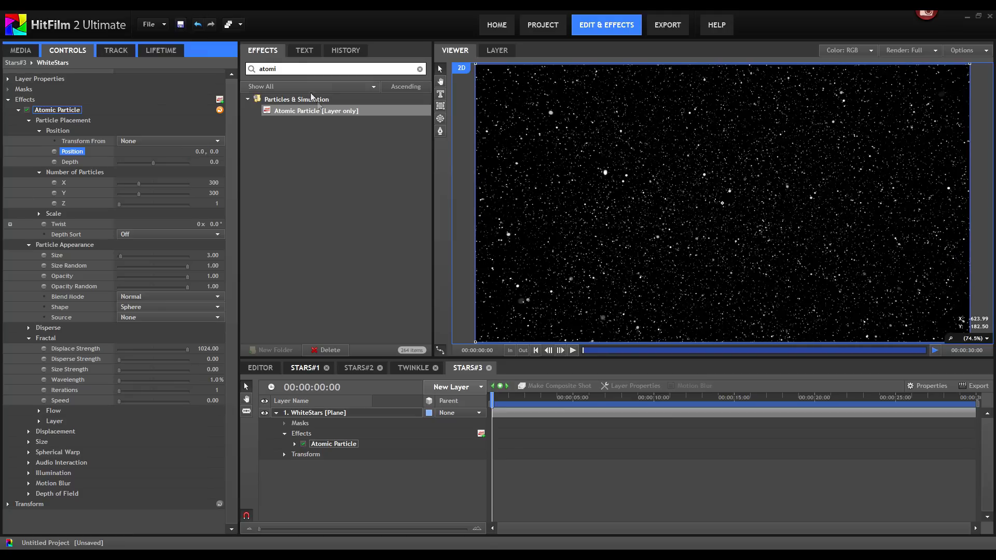
pyautogui.click(218, 162)
pyautogui.moveTo(230, 164)
pyautogui.mouseDown()
pyautogui.moveTo(332, 165)
pyautogui.moveTo(220, 166)
pyautogui.mouseUp()
pyautogui.moveTo(207, 165); pyautogui.dragTo(231, 164)
pyautogui.press('Return')
# - Add a point layer named Target and convert it to a 3D point, including a new camera in the shot
pyautogui.click(455, 387)
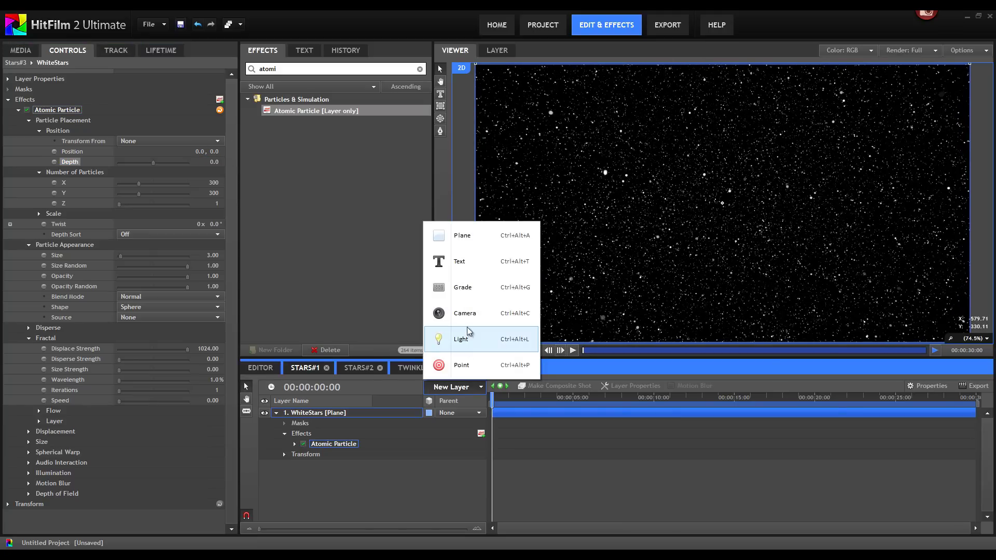
pyautogui.click(464, 363)
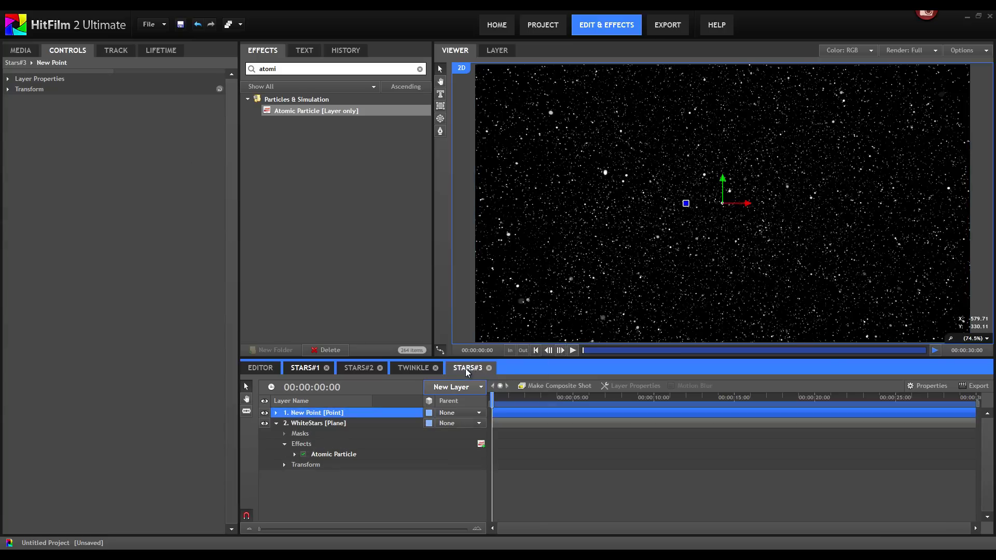
pyautogui.doubleClick(356, 413)
pyautogui.write('Target')
pyautogui.press('Return')
pyautogui.click(456, 413)
pyautogui.click(384, 447)
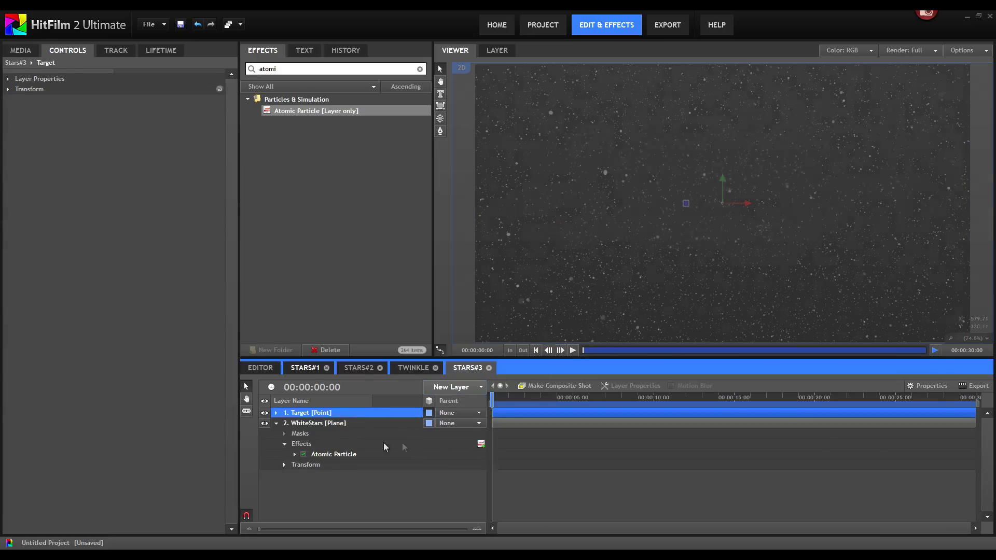
# - Take the particles' transform from the Target point and try rotating Target 7° in X, 21° in Y and 11° in Z
pyautogui.click(332, 464)
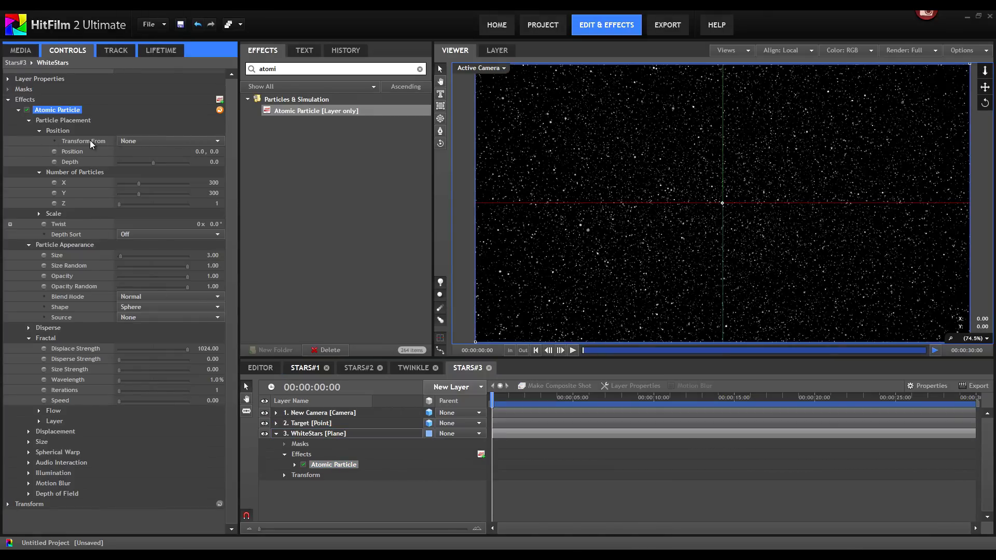
pyautogui.click(136, 140)
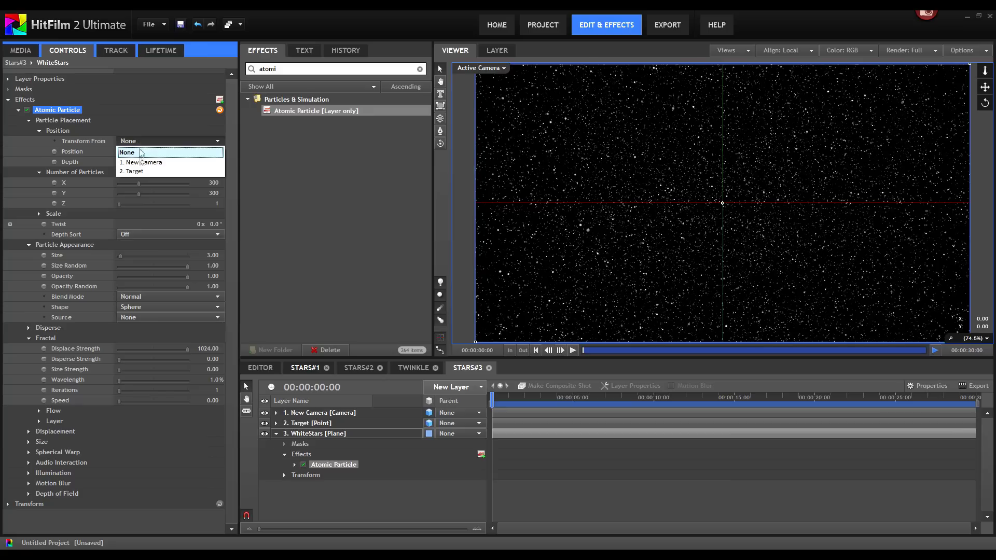
pyautogui.click(136, 171)
pyautogui.click(320, 423)
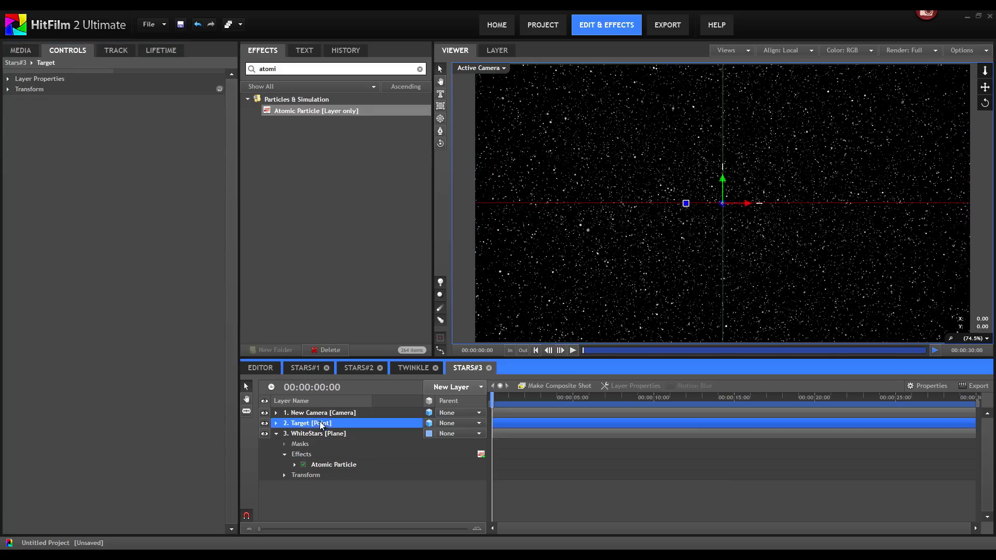
pyautogui.click(8, 89)
pyautogui.moveTo(221, 140); pyautogui.dragTo(219, 166)
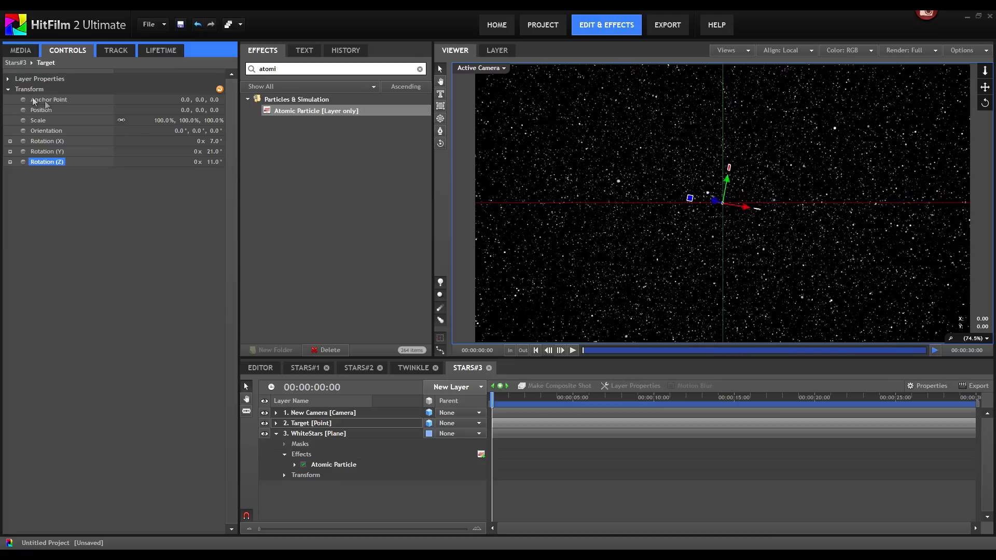
# - Delete the Target point layer
pyautogui.click(296, 424)
pyautogui.press('Delete')
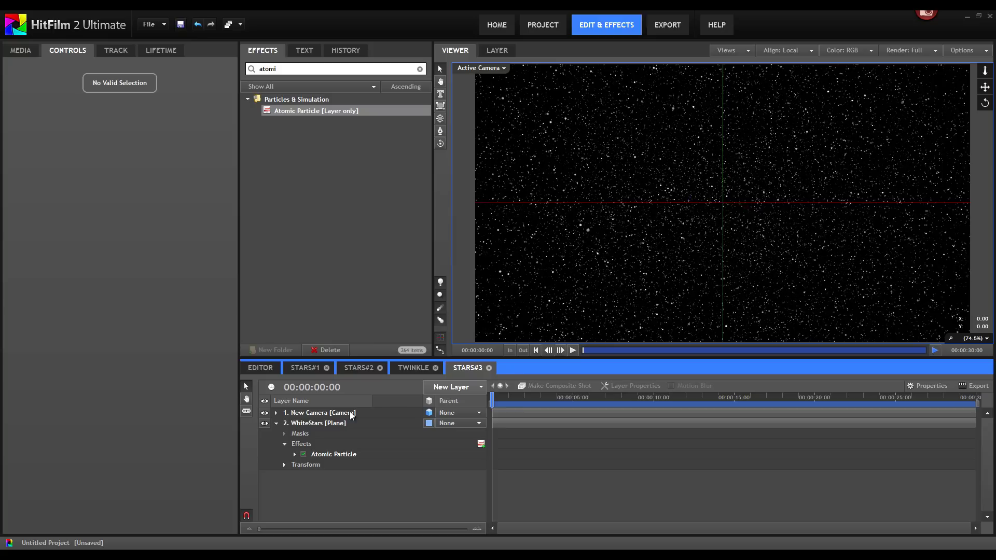
# - Keyframe the Atomic Particle's position Depth from 0 at the start of the shot to 200 at its end
pyautogui.click(326, 454)
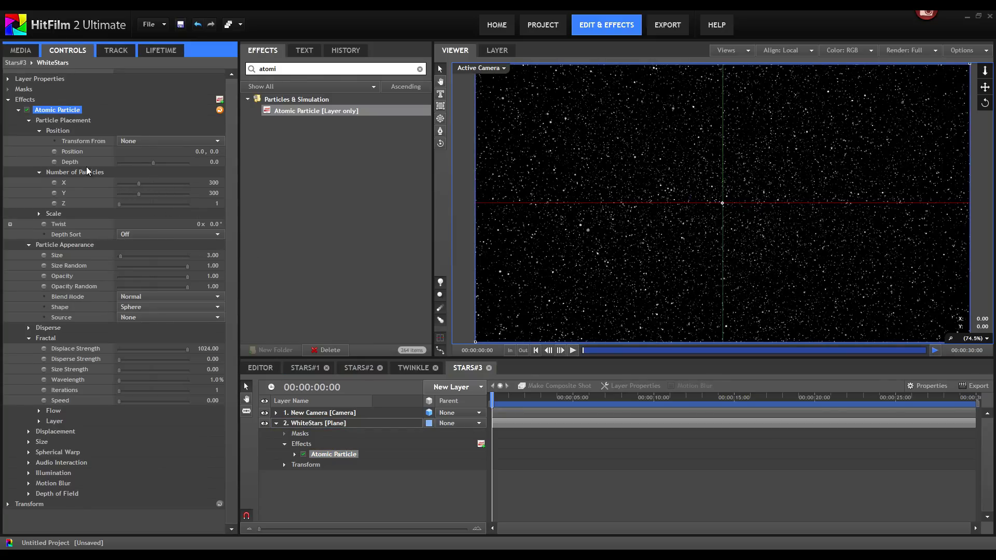
pyautogui.click(490, 401)
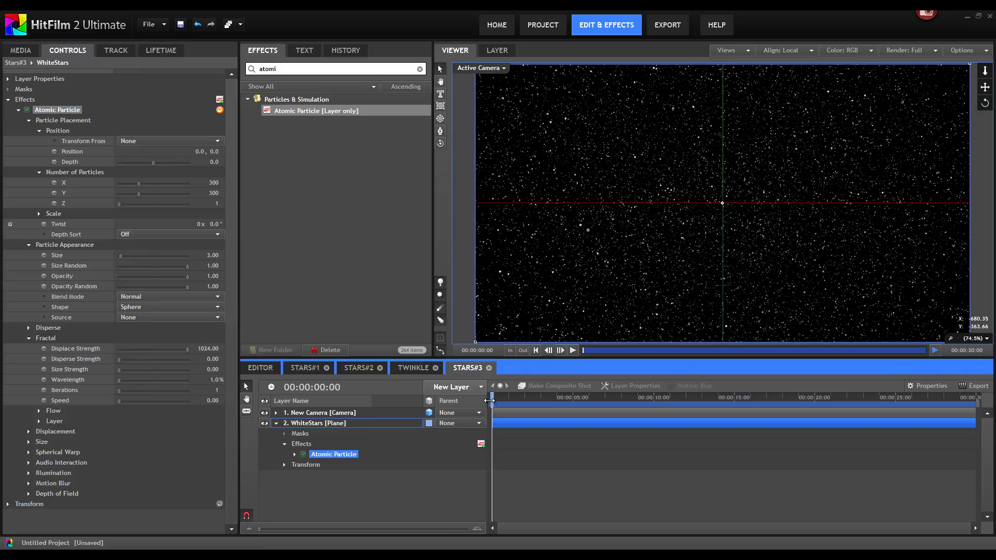
pyautogui.click(54, 161)
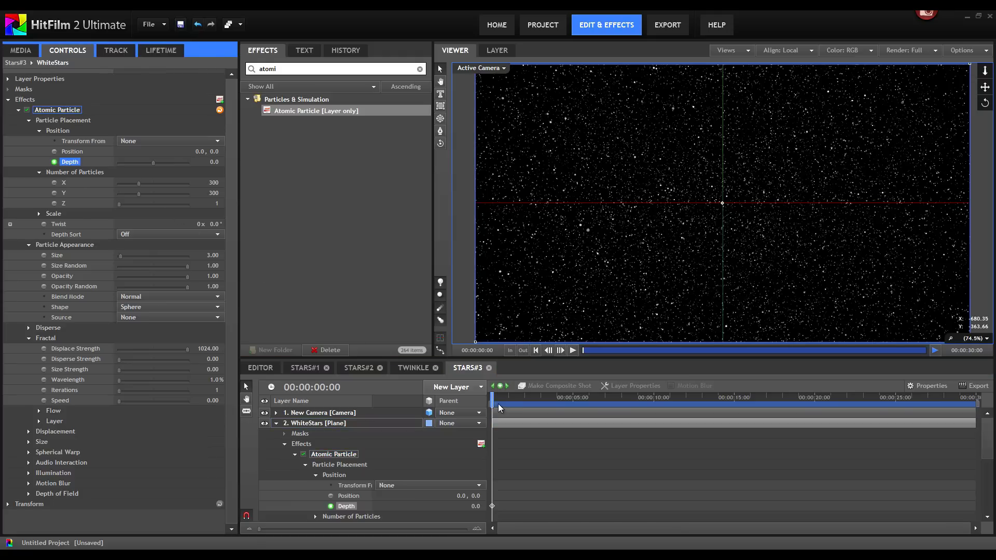
pyautogui.moveTo(494, 398); pyautogui.dragTo(824, 398)
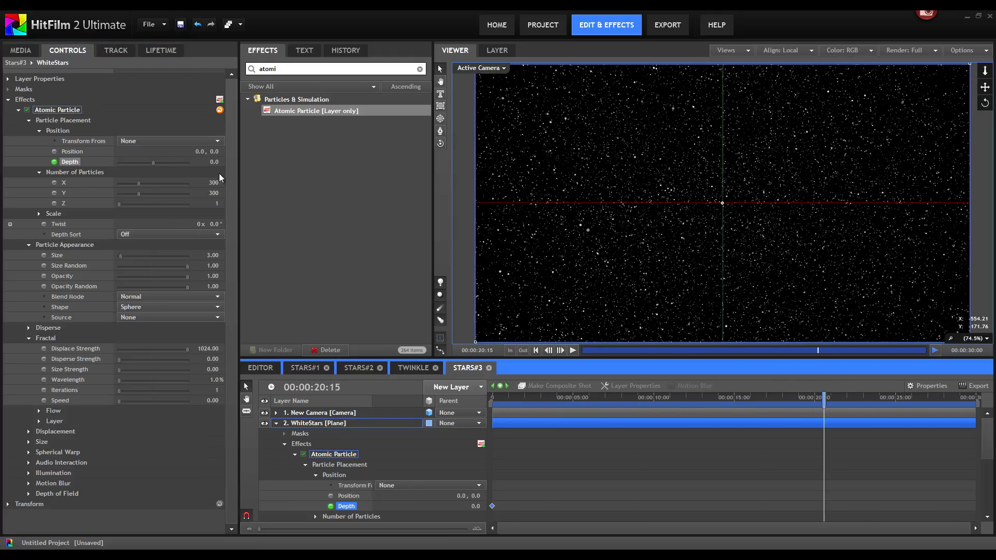
pyautogui.click(210, 162)
pyautogui.write('200')
pyautogui.press('Return')
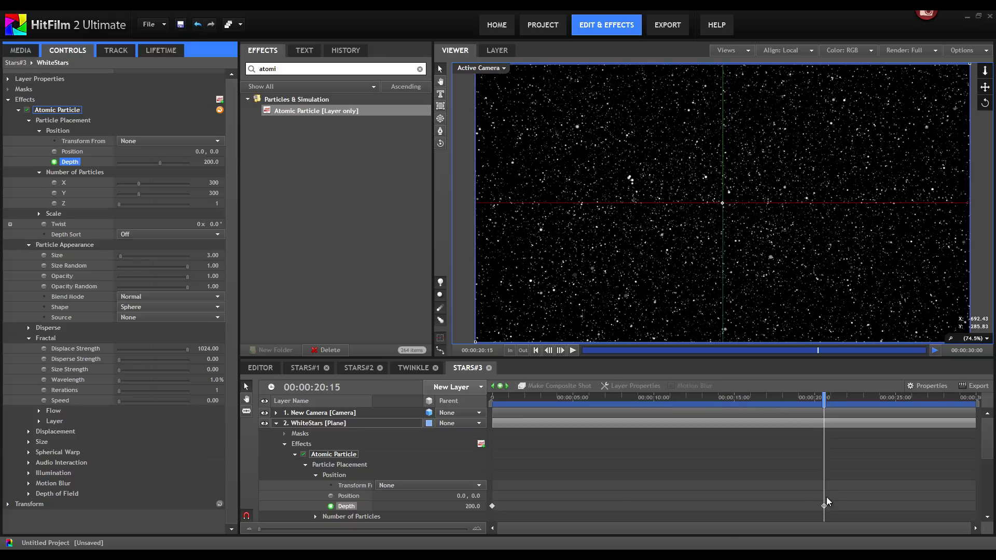
pyautogui.moveTo(824, 506); pyautogui.dragTo(975, 506)
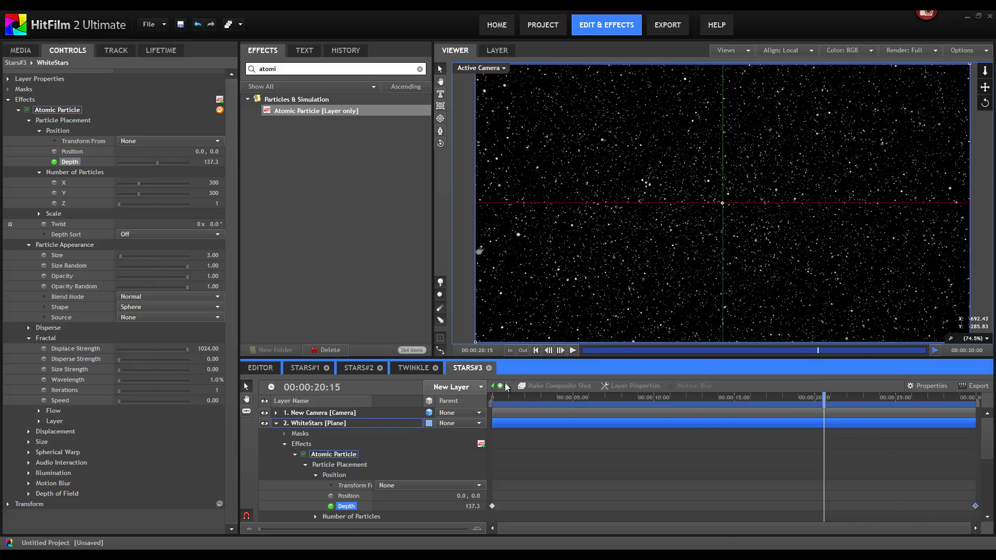
# - Play the shot briefly from the start to check how fast the stars move
pyautogui.click(535, 351)
pyautogui.click(573, 350)
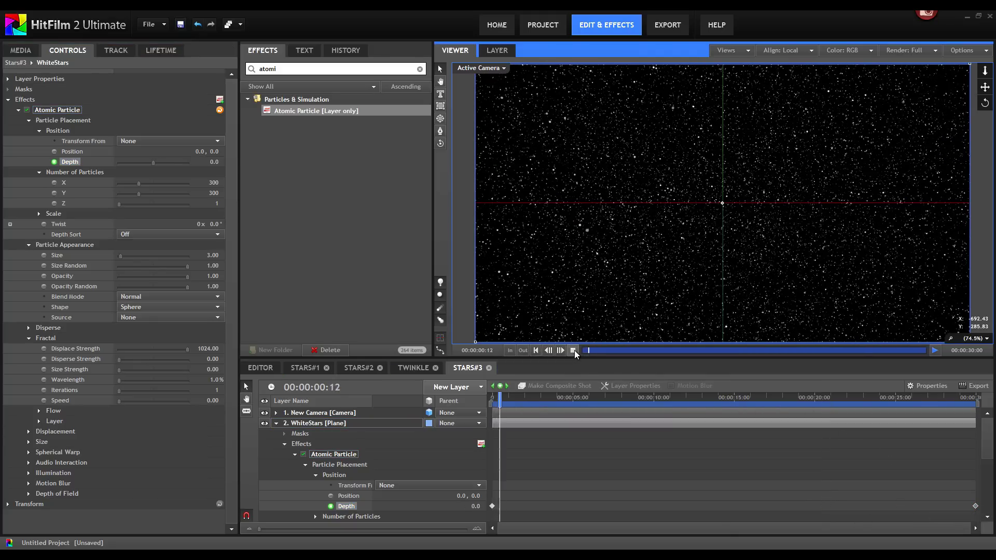
pyautogui.press('space')
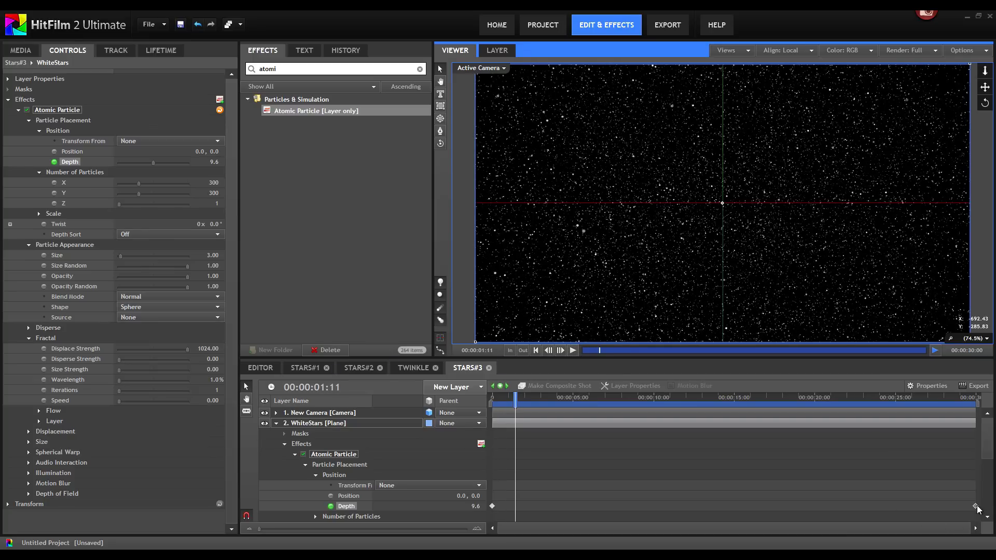
# - Try a Depth of 600 at the end keyframe and preview the star motion from the start
pyautogui.click(975, 507)
pyautogui.doubleClick(211, 162)
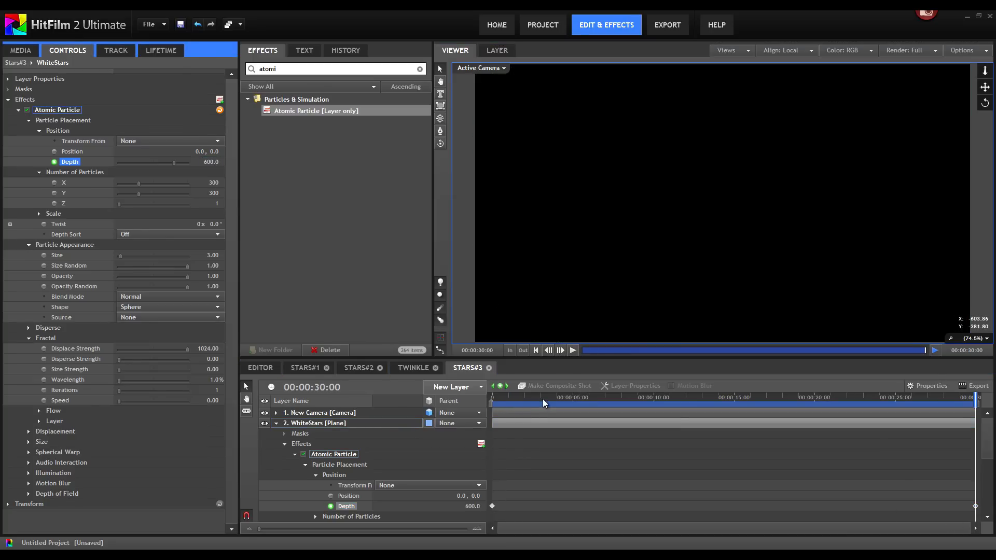
pyautogui.moveTo(543, 400); pyautogui.dragTo(467, 397)
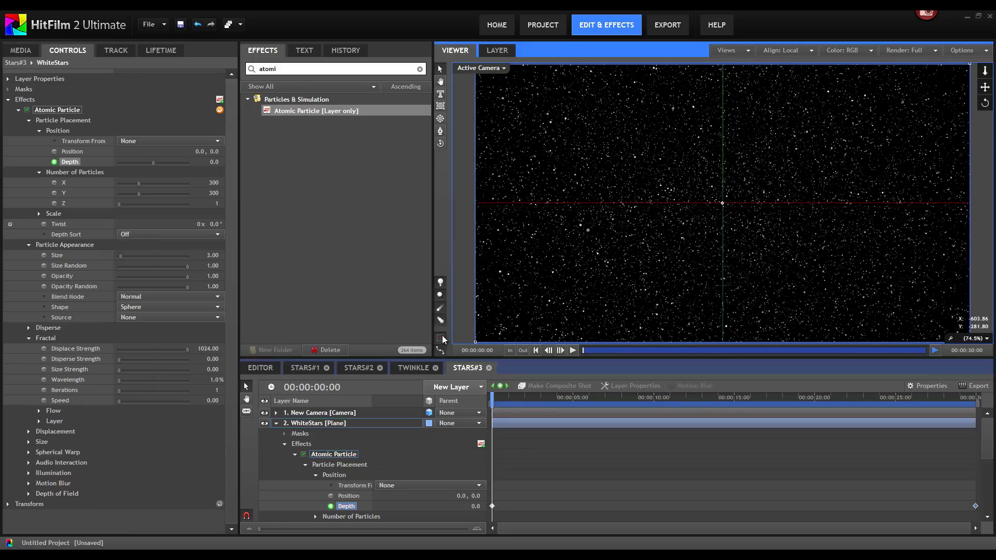
pyautogui.click(573, 350)
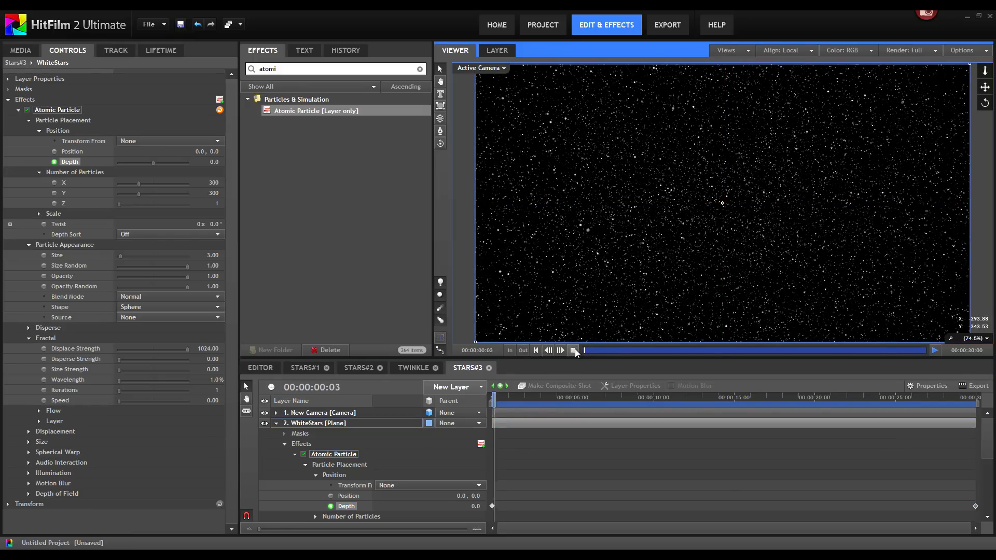
pyautogui.click(574, 351)
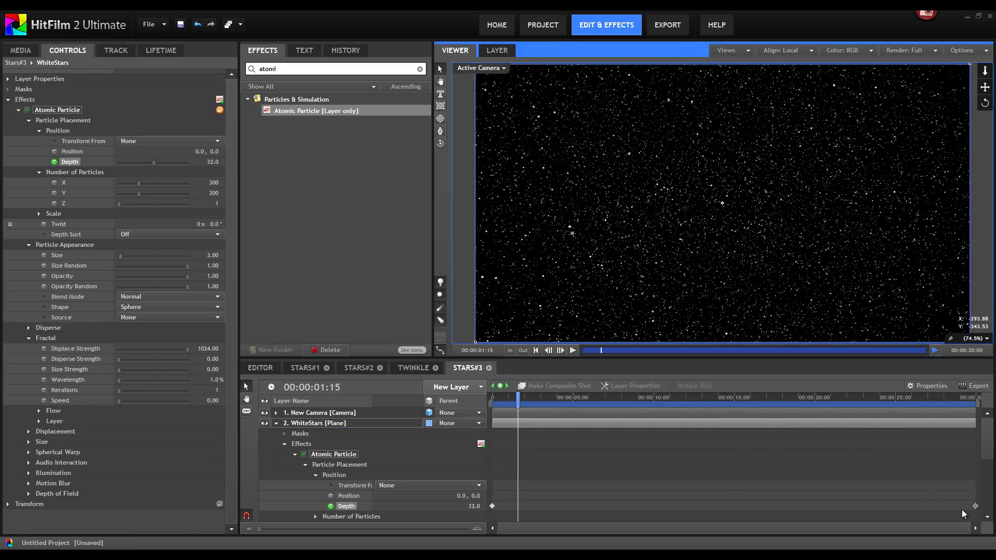
# - Set the Depth value of the keyframe at the end of the shot to 1000
pyautogui.click(976, 506)
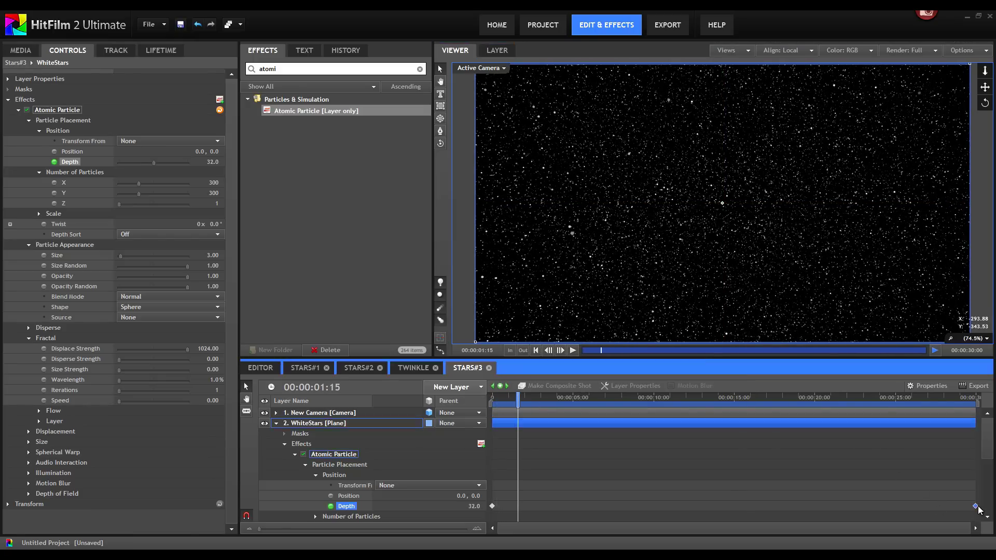
pyautogui.click(210, 161)
pyautogui.write('1000')
pyautogui.press('Return')
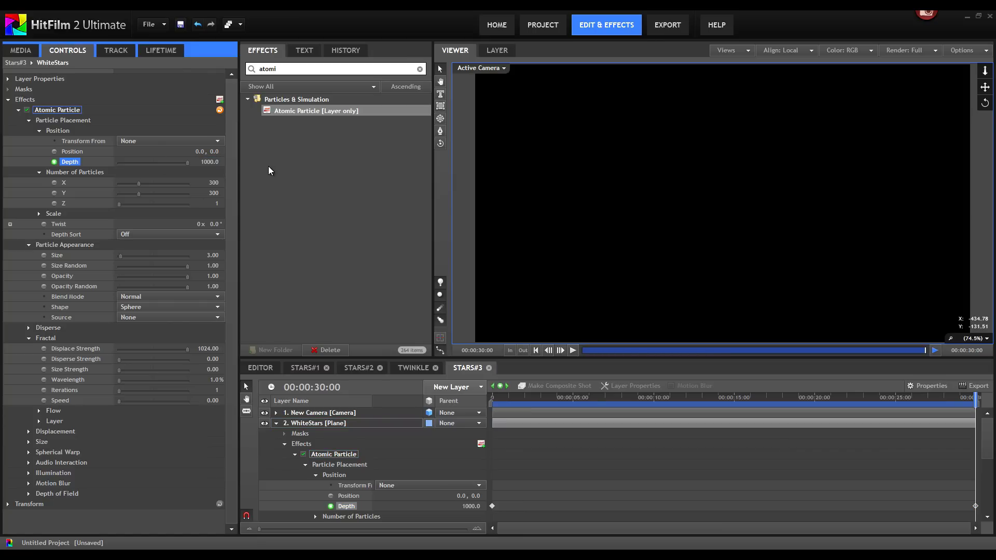
# - Play the Stars#3 shot from the start to check the star motion
pyautogui.click(573, 350)
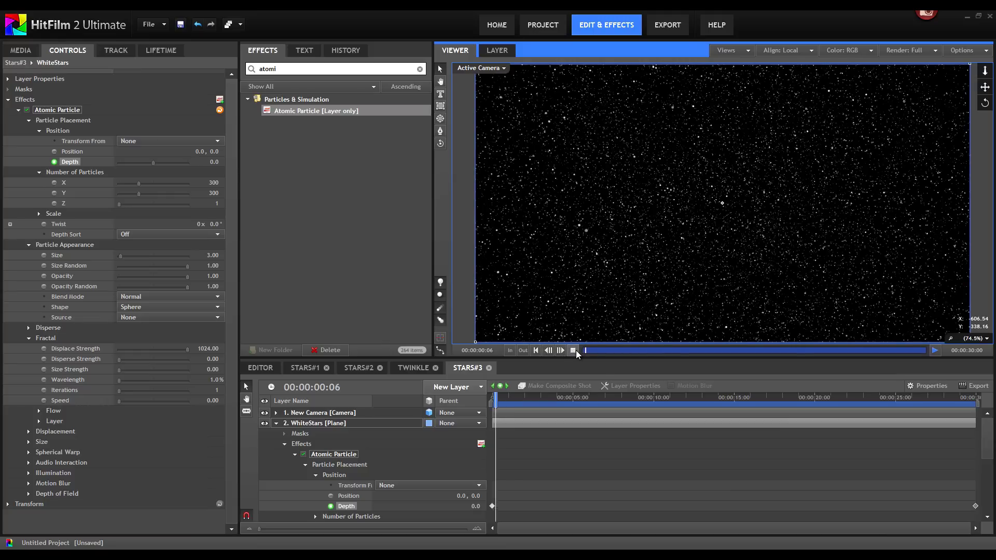
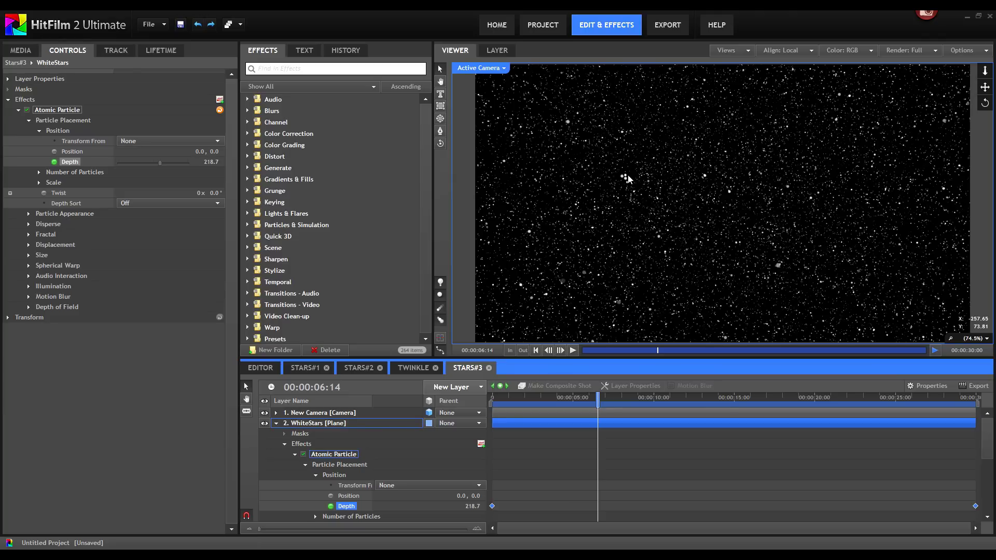
# - Create a 50 x 50 pixel, 30-second composite shot named BluredStar
pyautogui.click(18, 51)
pyautogui.click(175, 191)
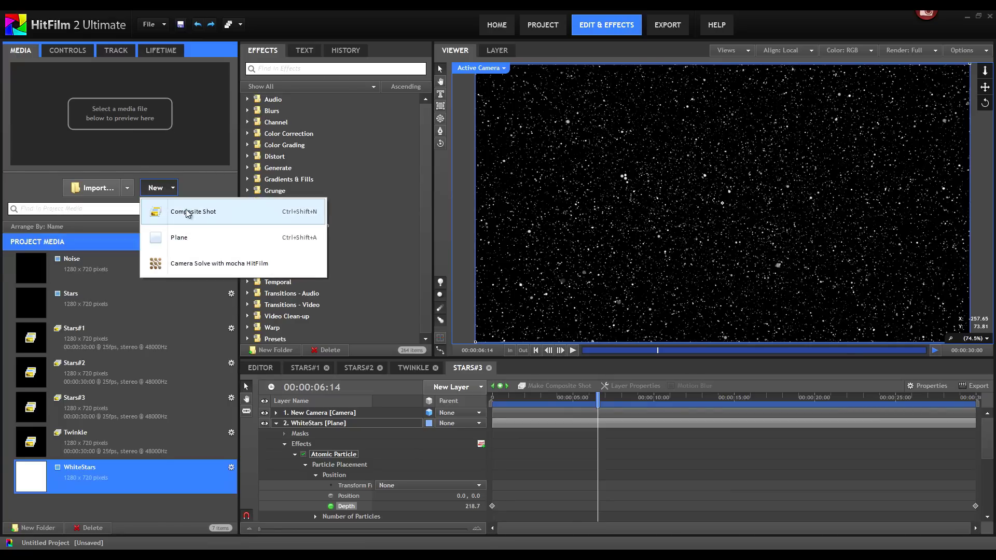
pyautogui.click(183, 207)
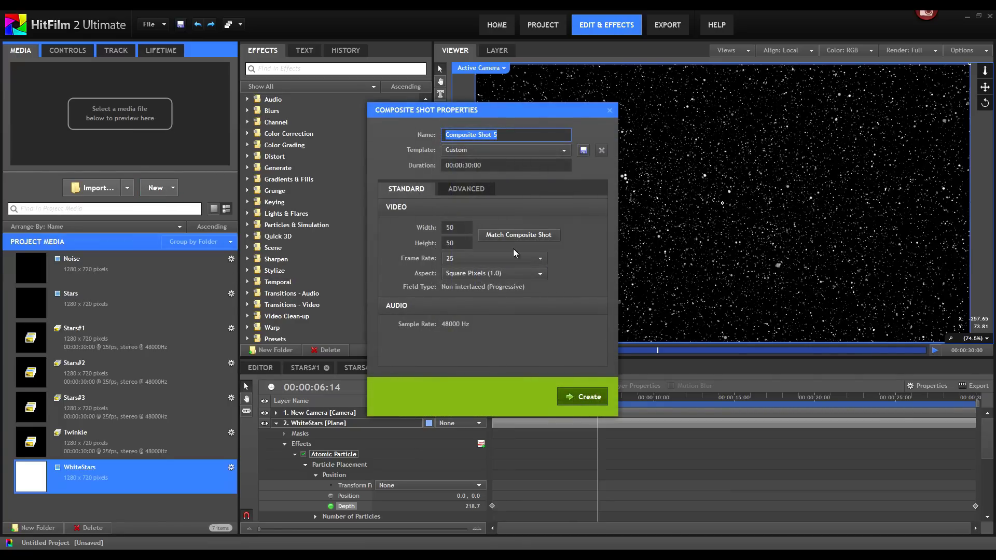
pyautogui.write('Bluredat')
pyautogui.press('BackSpace')
pyautogui.press('BackSpace')
pyautogui.write('Star')
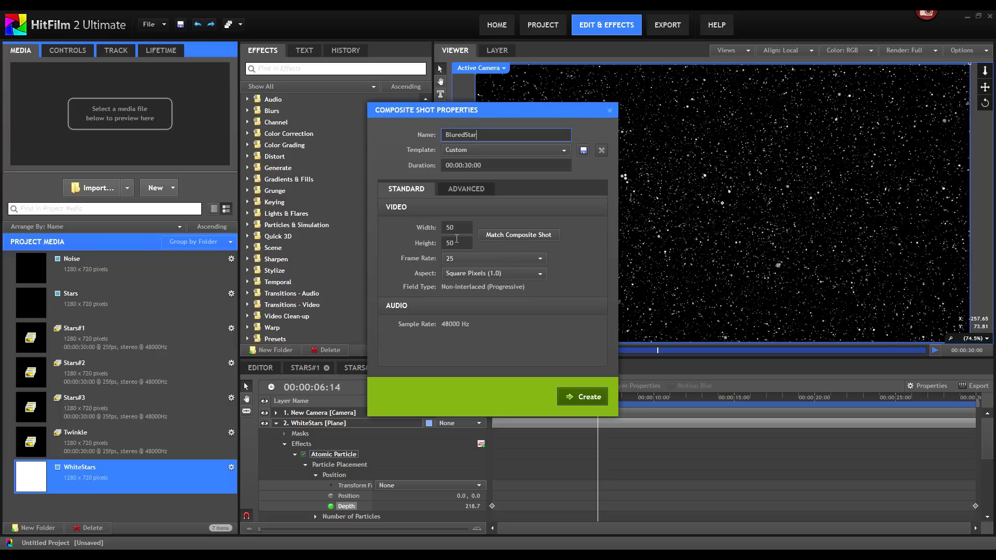
pyautogui.click(582, 397)
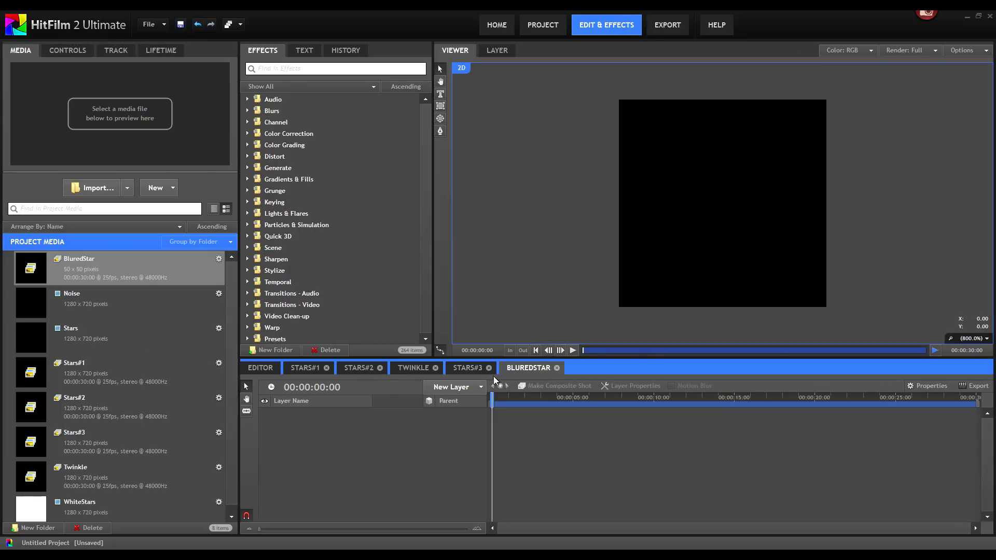
# - Add a white 50 x 50 plane named BluredStar to the new composite shot
pyautogui.click(459, 387)
pyautogui.click(475, 235)
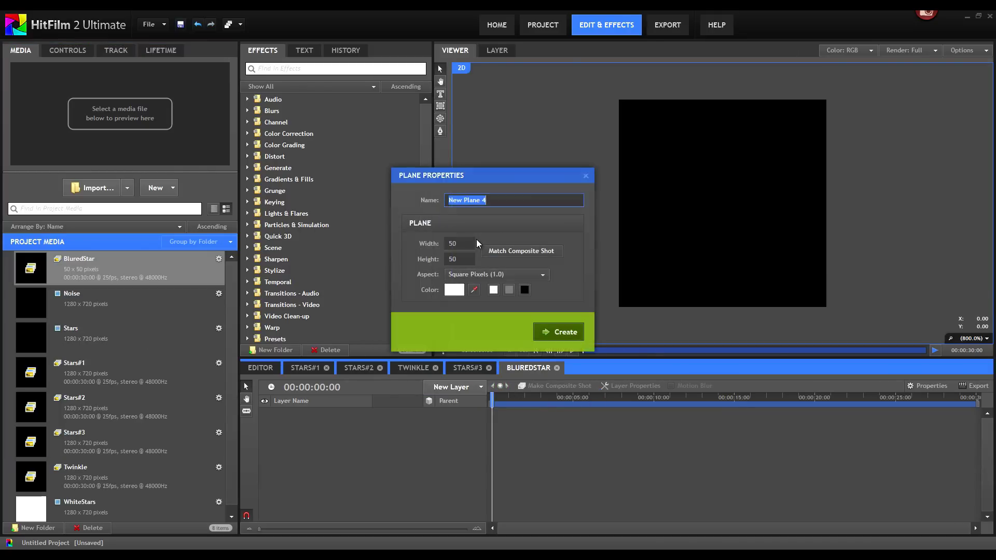
pyautogui.write('BluredAt')
pyautogui.press('BackSpace')
pyautogui.press('BackSpace')
pyautogui.write('Star')
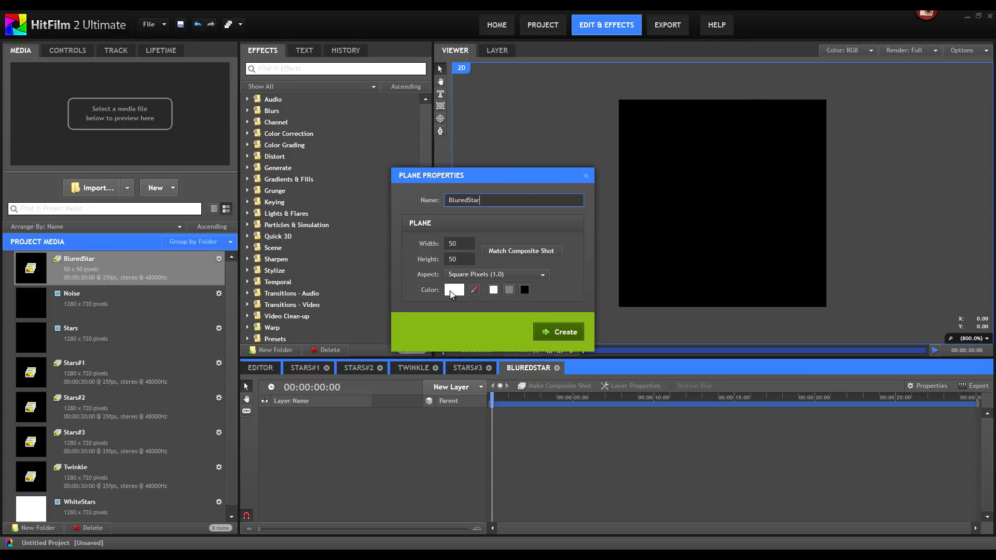
pyautogui.click(562, 331)
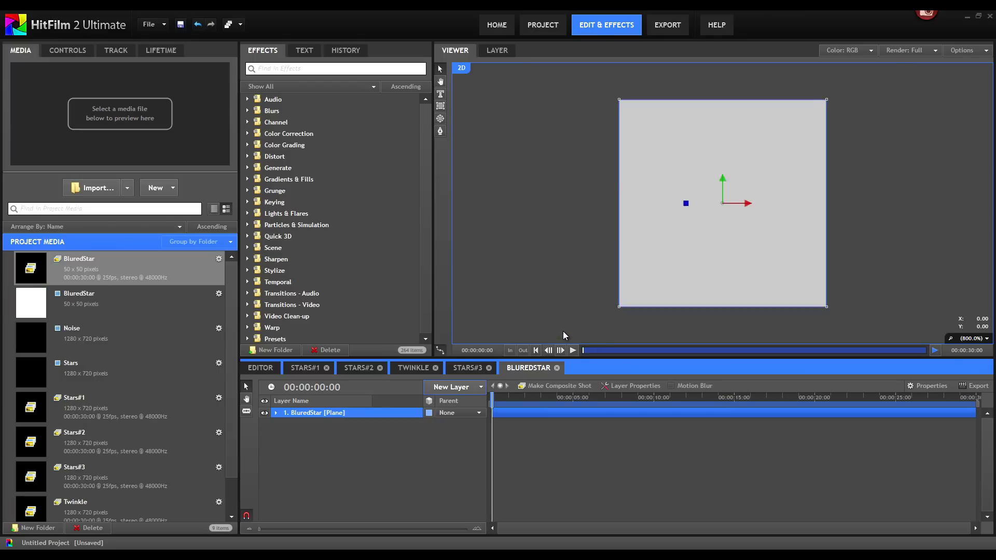
# - Apply the Sphere effect to the BluredStar plane and set its Radius to 20
pyautogui.click(292, 66)
pyautogui.write('sphe')
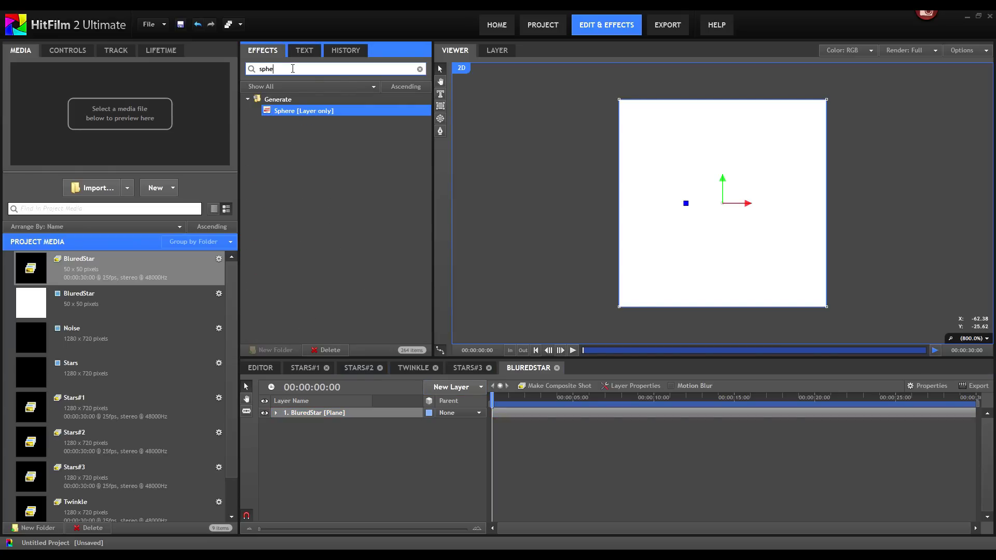
pyautogui.moveTo(289, 111); pyautogui.dragTo(327, 423)
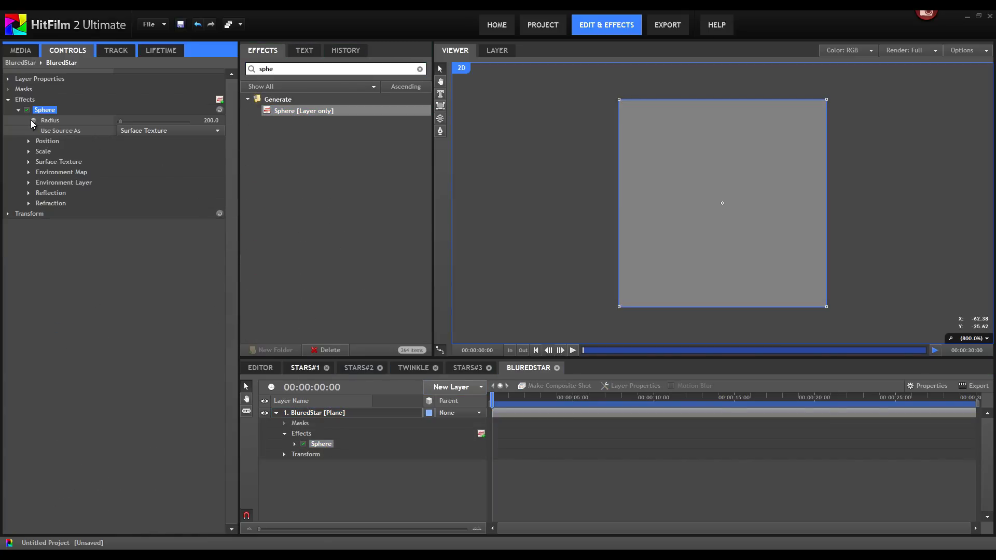
pyautogui.moveTo(210, 120); pyautogui.dragTo(210, 120)
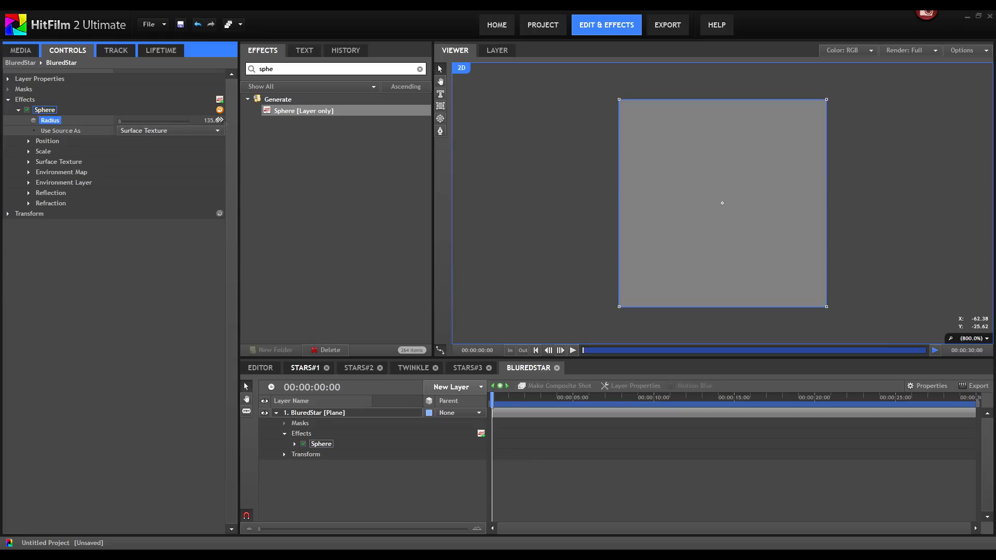
pyautogui.moveTo(181, 120); pyautogui.dragTo(158, 120)
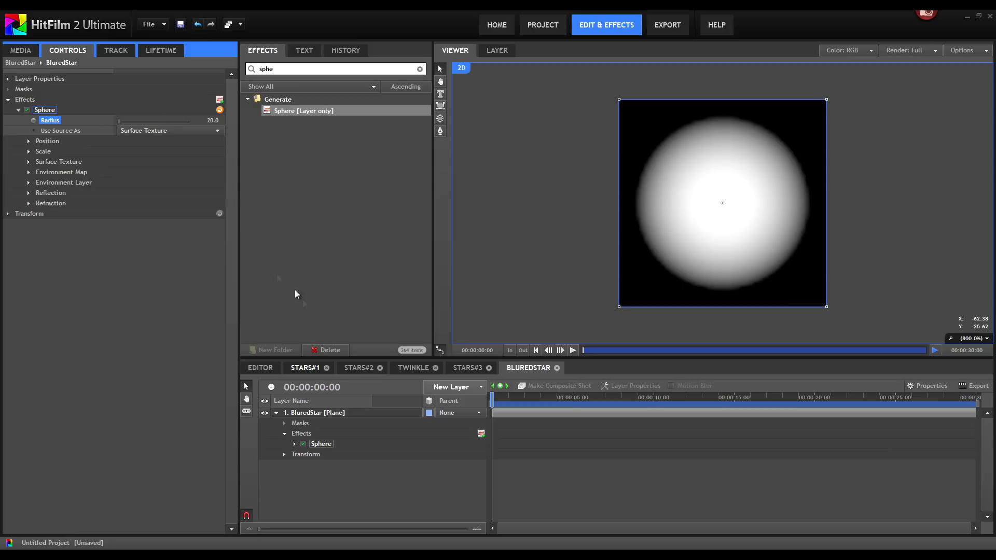
# - Add the BluredStar composite shot to Stars#3 below the WhiteStars layer and hide it
pyautogui.click(467, 367)
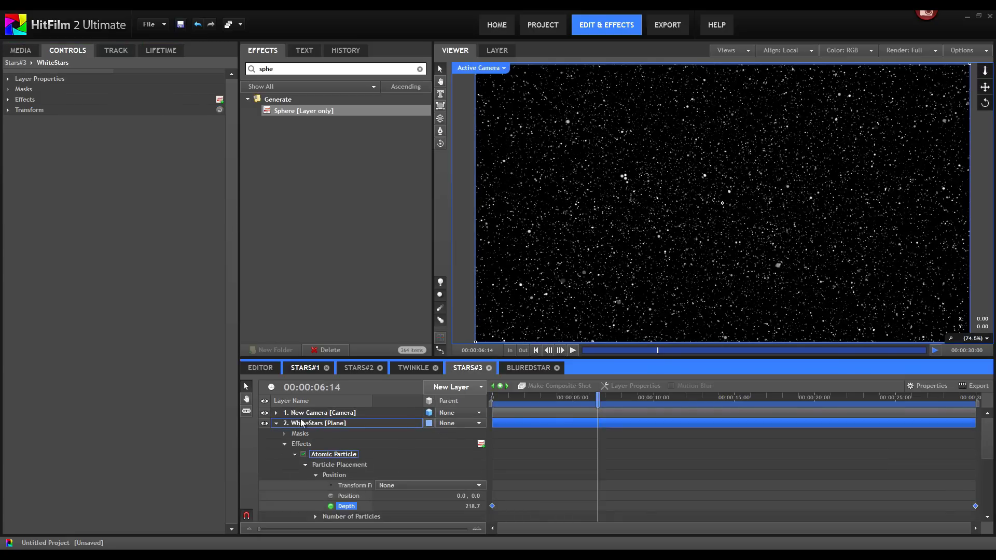
pyautogui.click(276, 423)
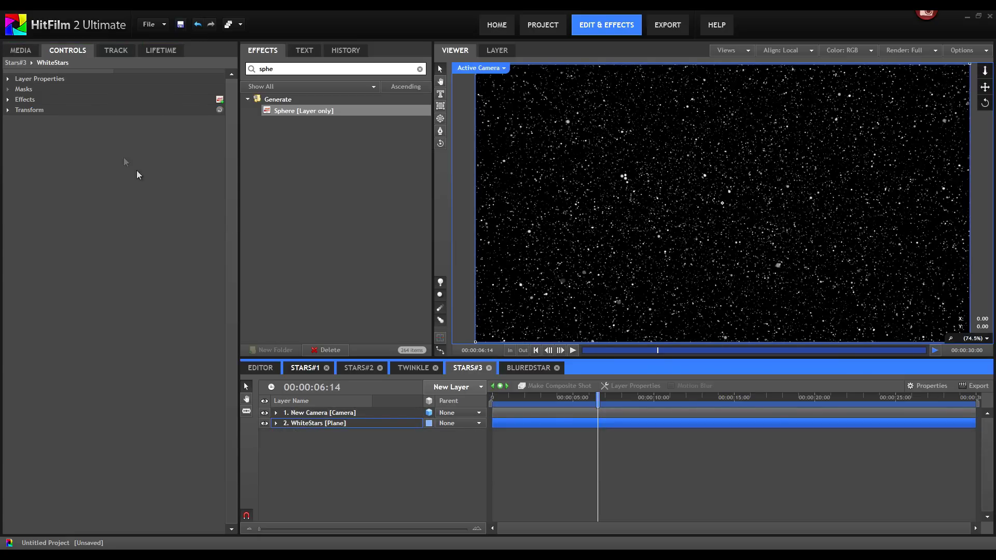
pyautogui.click(20, 50)
pyautogui.scroll(-1, 229, 303)
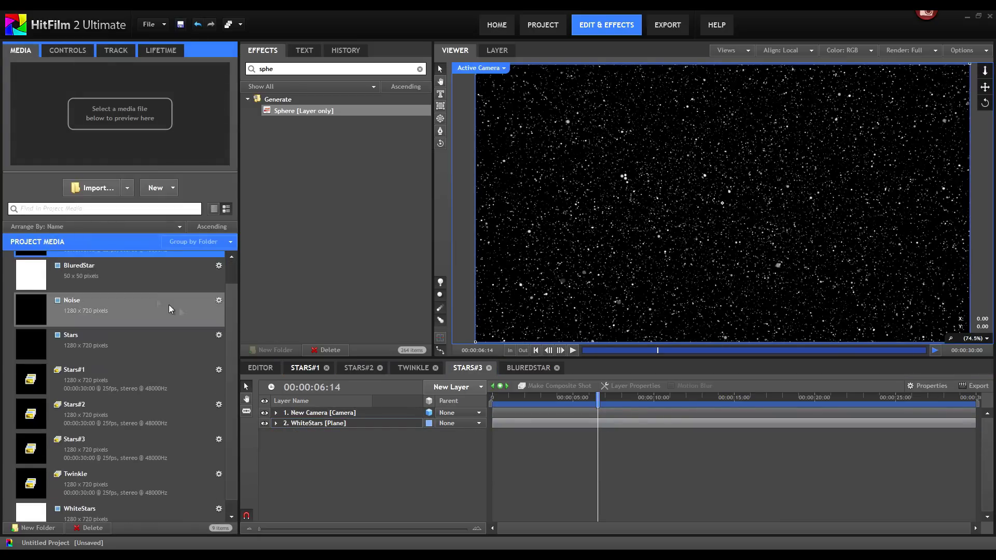
pyautogui.scroll(1, 227, 260)
pyautogui.moveTo(110, 269); pyautogui.dragTo(258, 434)
pyautogui.click(264, 434)
# - Set the Atomic Particle's Shape to Layer with BluredStar as its Source, and scrub ahead to check the stars
pyautogui.click(275, 424)
pyautogui.click(334, 454)
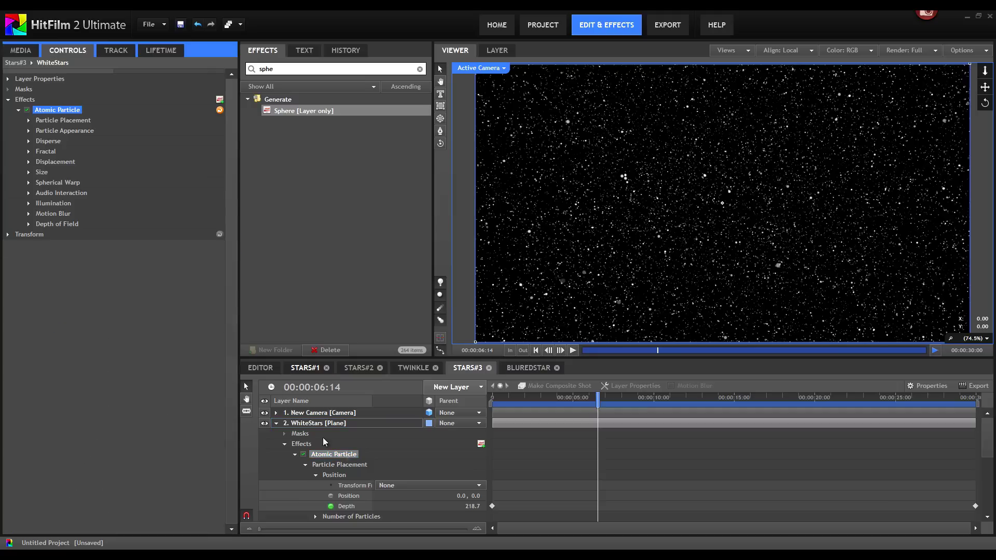
pyautogui.click(29, 131)
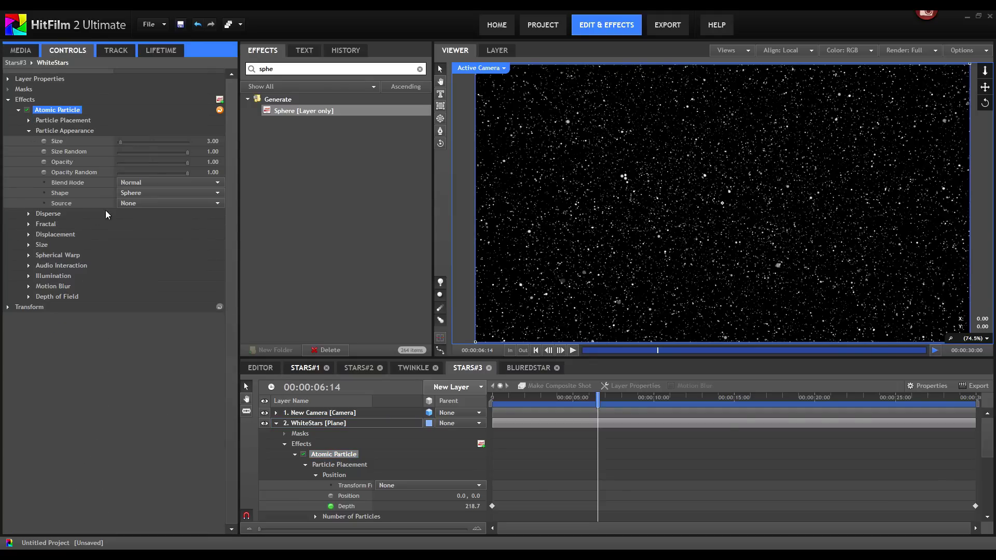
pyautogui.click(146, 195)
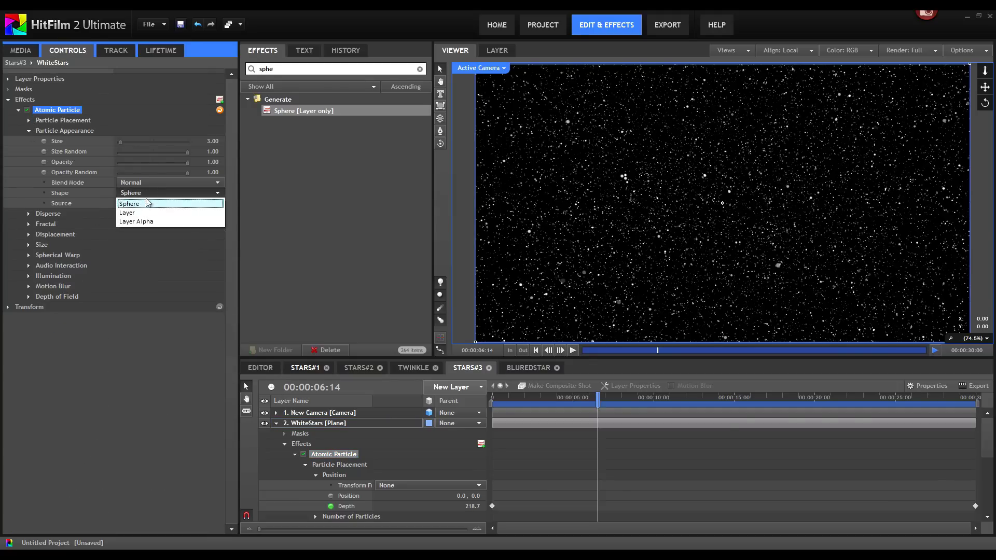
pyautogui.click(146, 213)
pyautogui.click(147, 206)
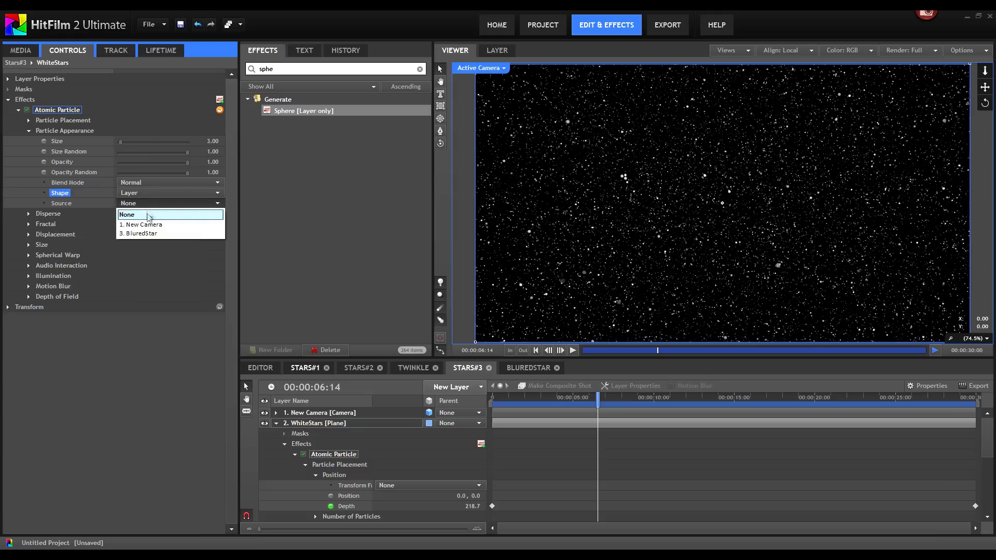
pyautogui.click(150, 233)
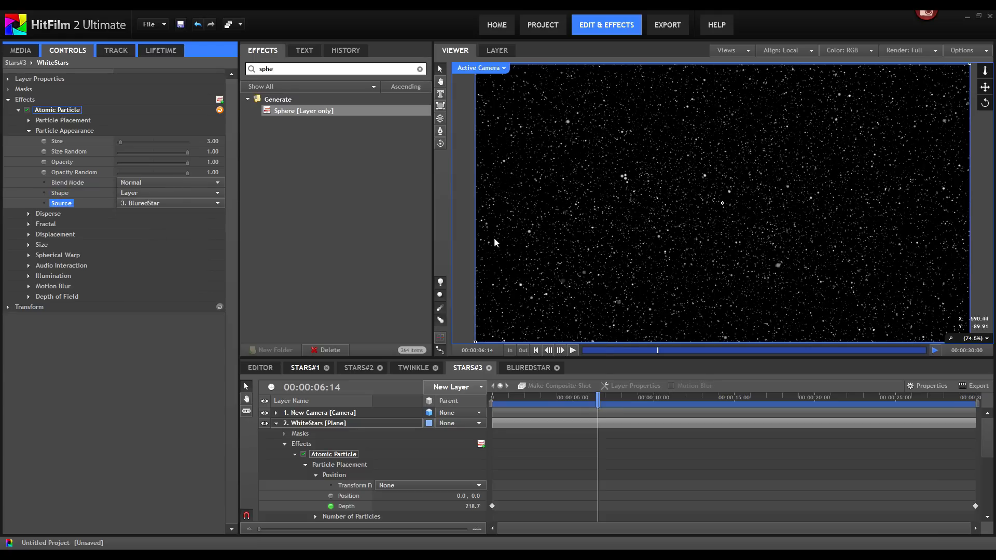
pyautogui.moveTo(601, 404); pyautogui.dragTo(739, 401)
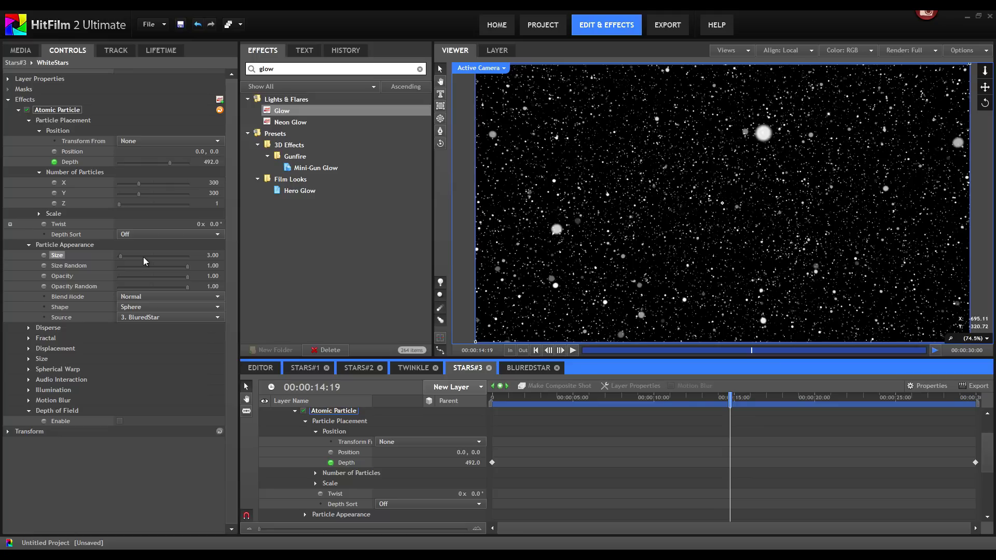
# - Set the Atomic Particle's particle Size to 6 and enable its Depth of Field
pyautogui.click(213, 256)
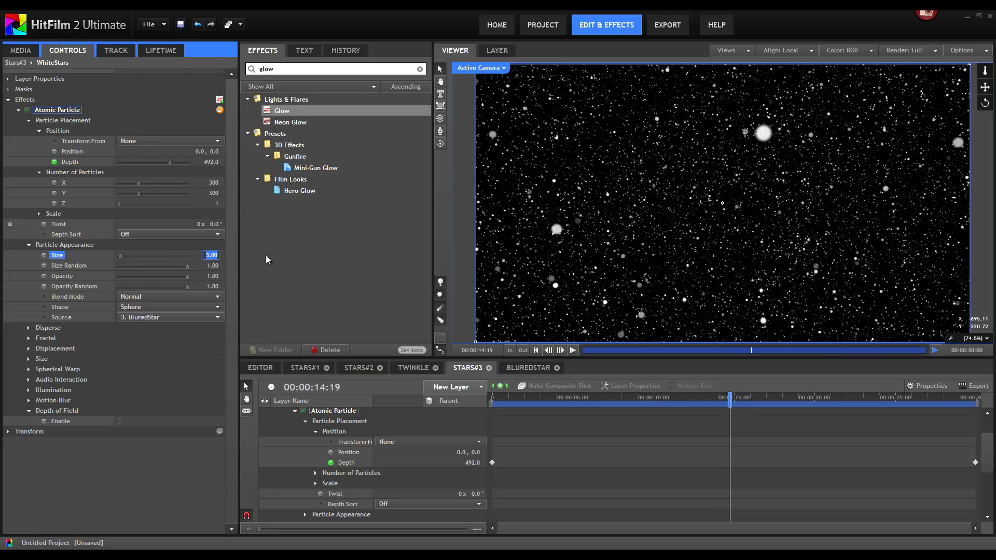
pyautogui.write('6')
pyautogui.press('Return')
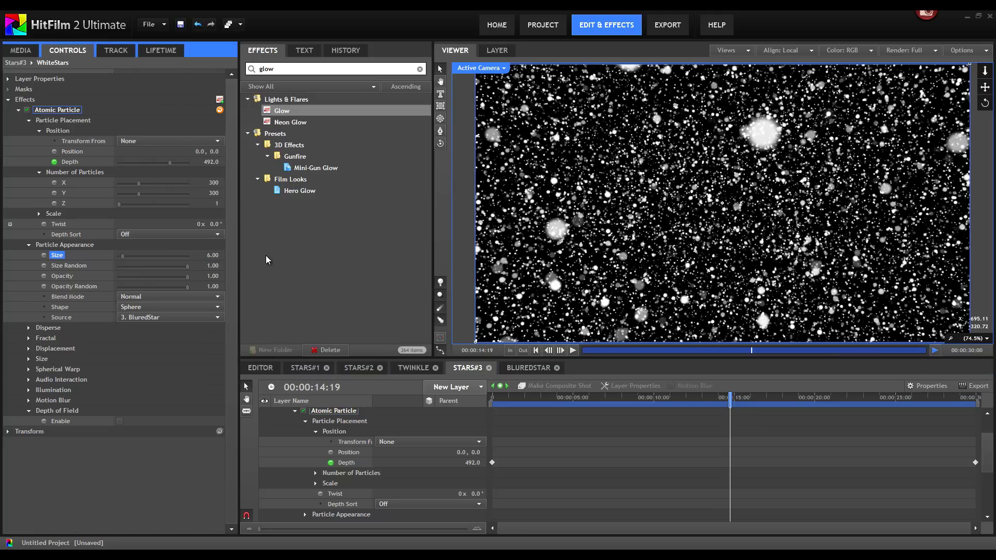
pyautogui.scroll(-4, 335, 462)
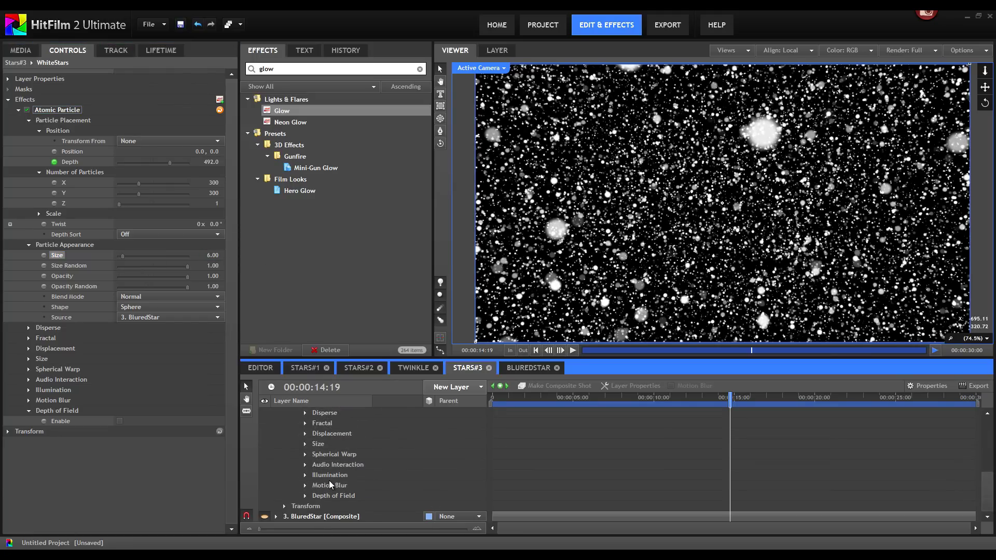
pyautogui.click(305, 495)
pyautogui.scroll(-1, 322, 496)
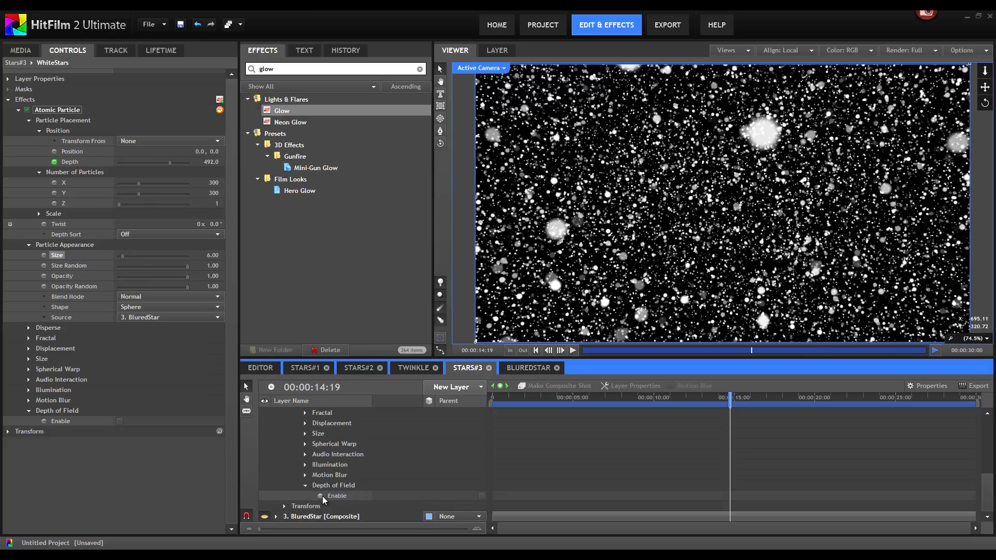
pyautogui.click(481, 496)
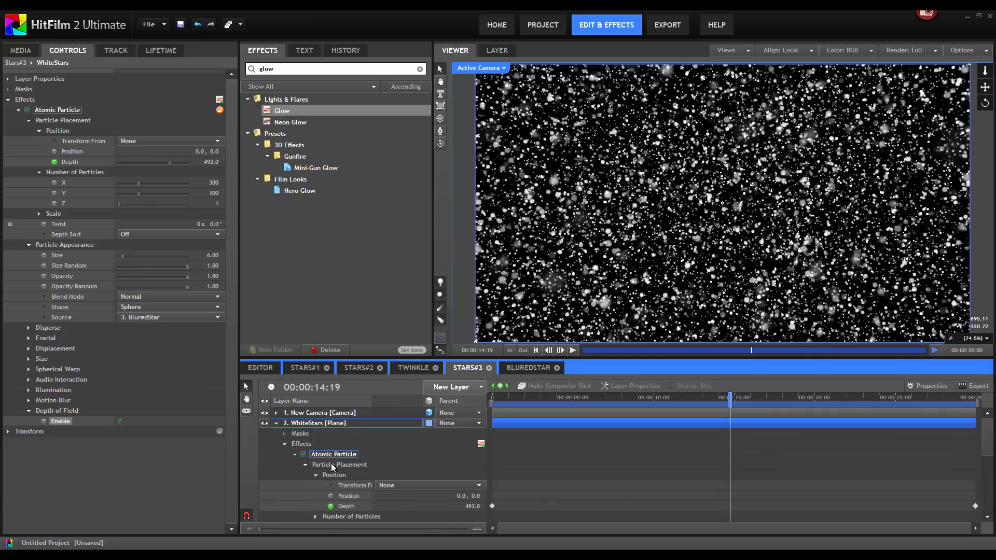
# - Set the camera lens Aperture to 150 and Focus Distance to 500, and scrub back to check the blur
pyautogui.click(326, 412)
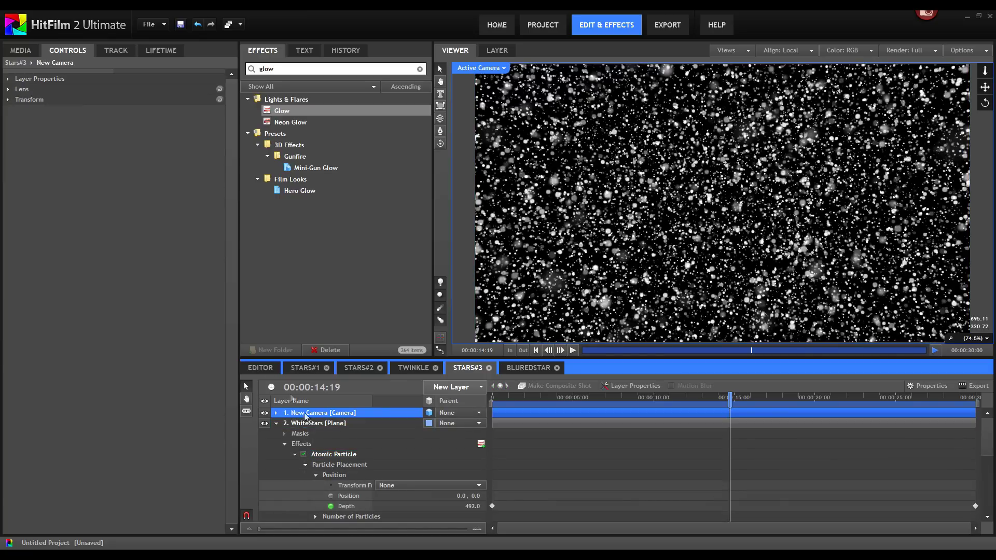
pyautogui.click(9, 89)
pyautogui.click(214, 100)
pyautogui.write('150')
pyautogui.press('Return')
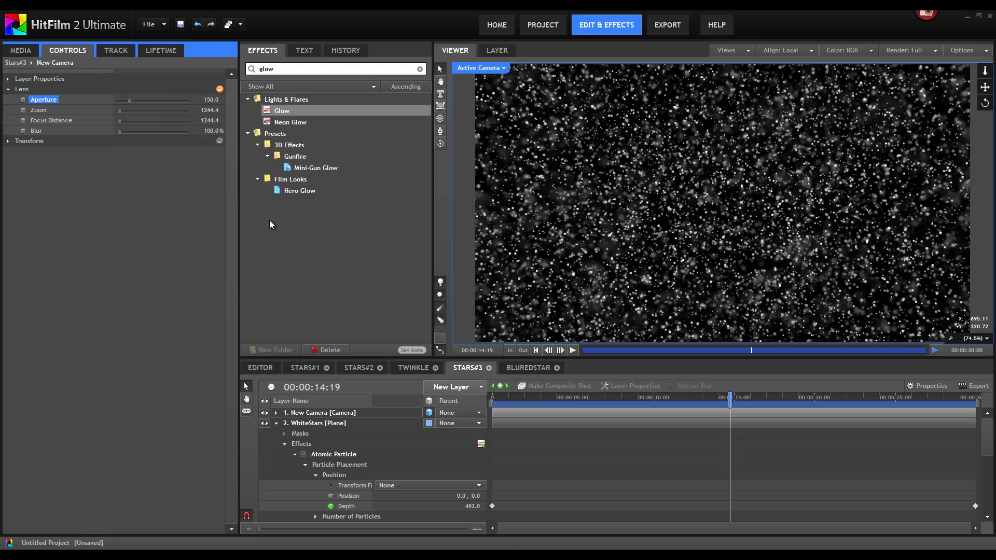
pyautogui.click(209, 121)
pyautogui.write('500')
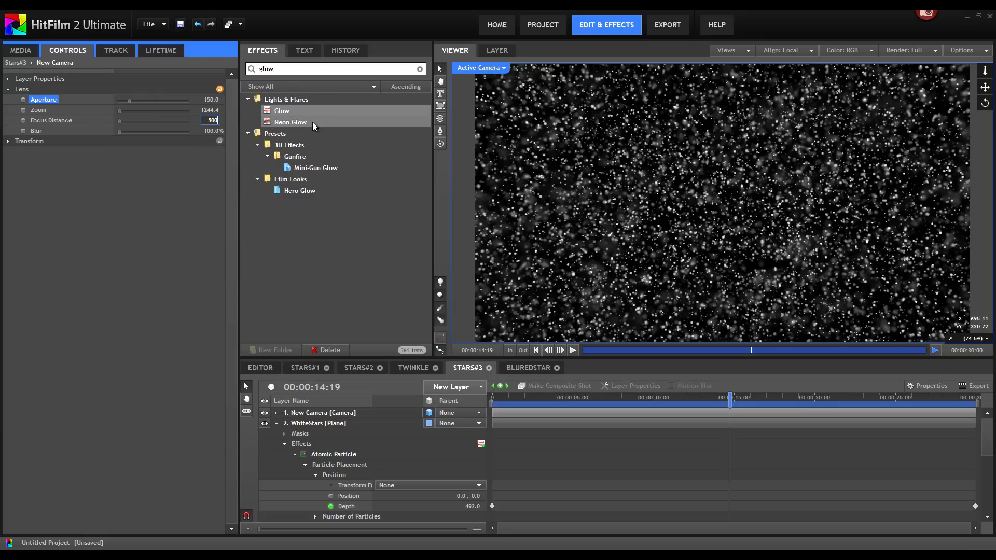
pyautogui.press('Return')
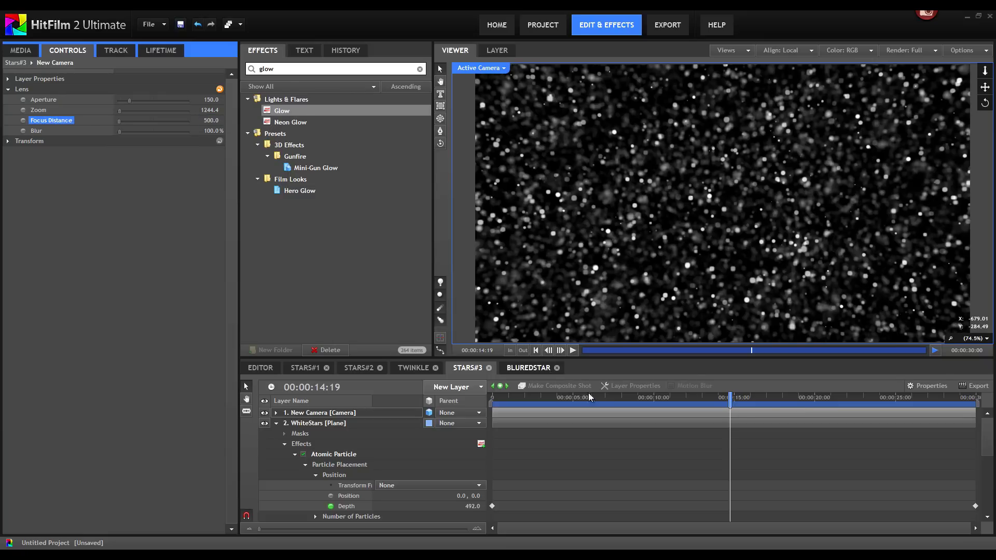
pyautogui.moveTo(583, 398); pyautogui.dragTo(547, 398)
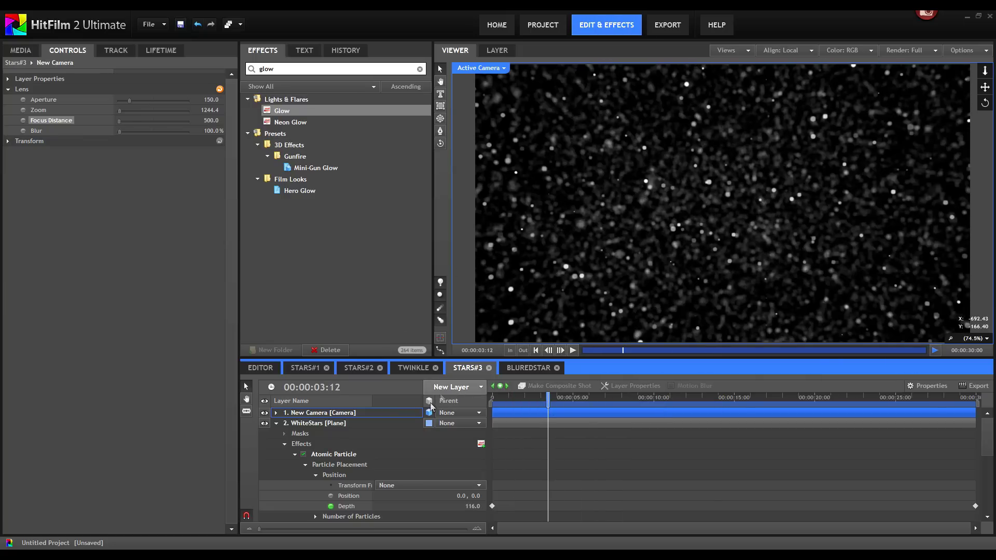
# - Add a grade layer above the camera in Stars#3 and apply the Tint effect to it
pyautogui.click(467, 388)
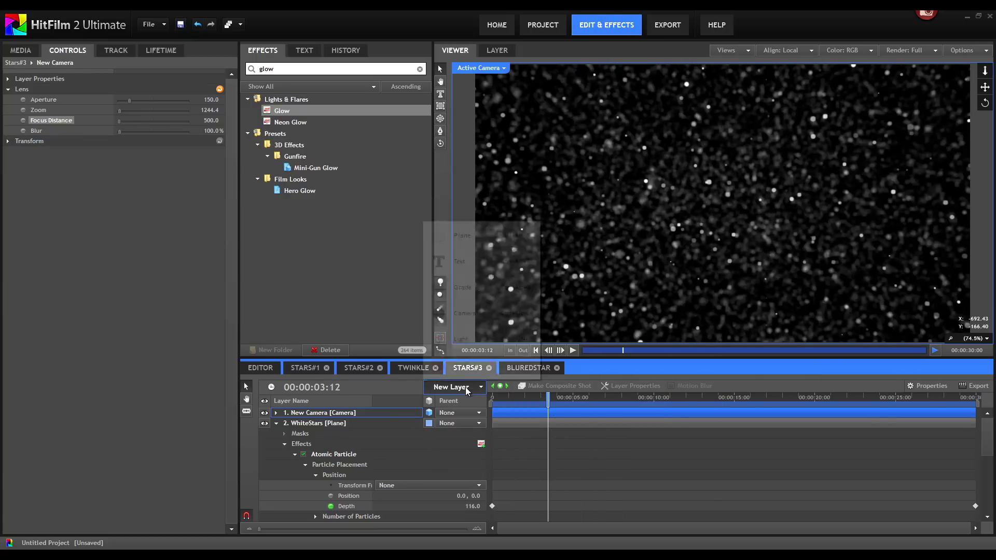
pyautogui.click(464, 287)
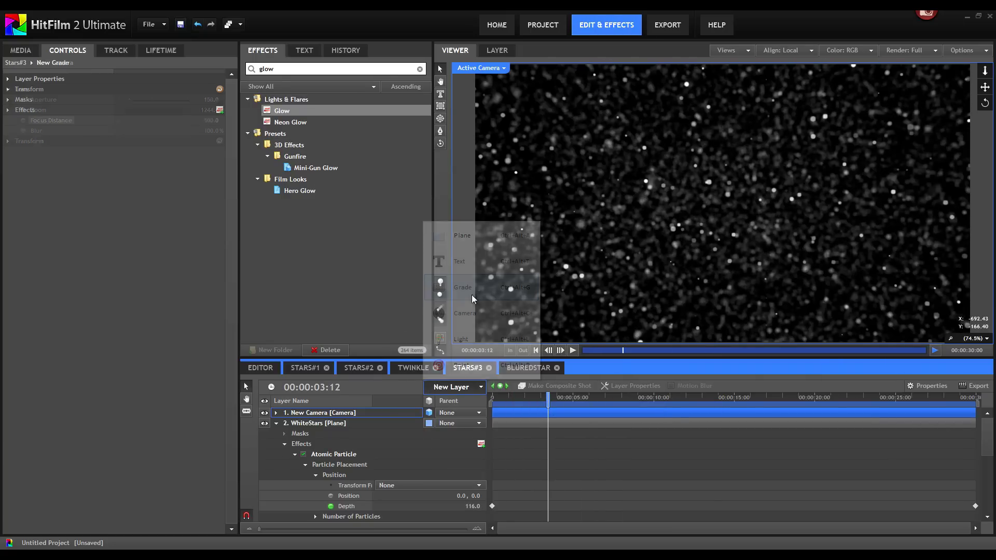
pyautogui.doubleClick(266, 68)
pyautogui.write('tint')
pyautogui.moveTo(280, 110); pyautogui.dragTo(115, 120)
# - Find the Exposure effect and apply it to the grade layer after Tint
pyautogui.doubleClick(276, 69)
pyautogui.write('ex')
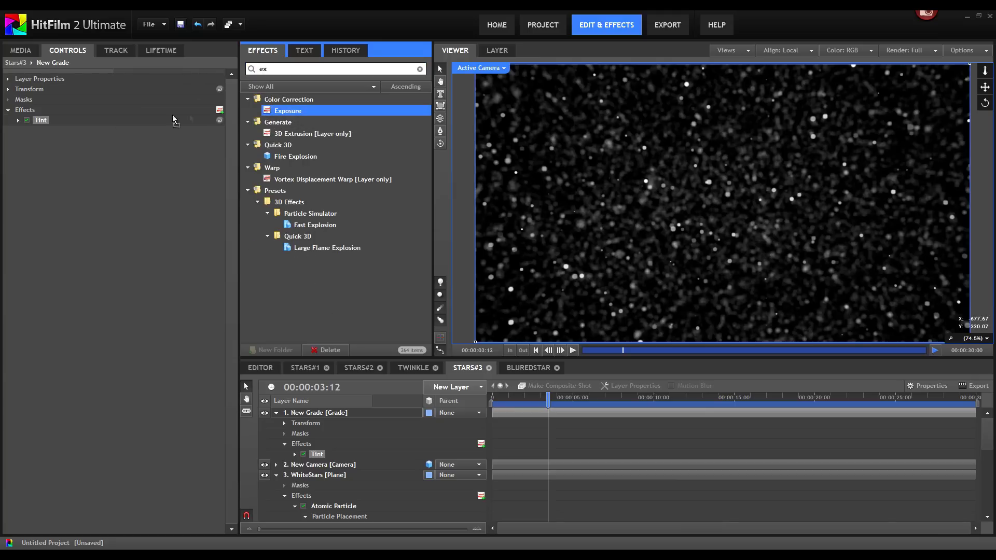
pyautogui.moveTo(174, 119); pyautogui.dragTo(32, 125)
# - Set the Tint effect's Map White To colour to orange and its Amount to Tint to 60%
pyautogui.click(19, 120)
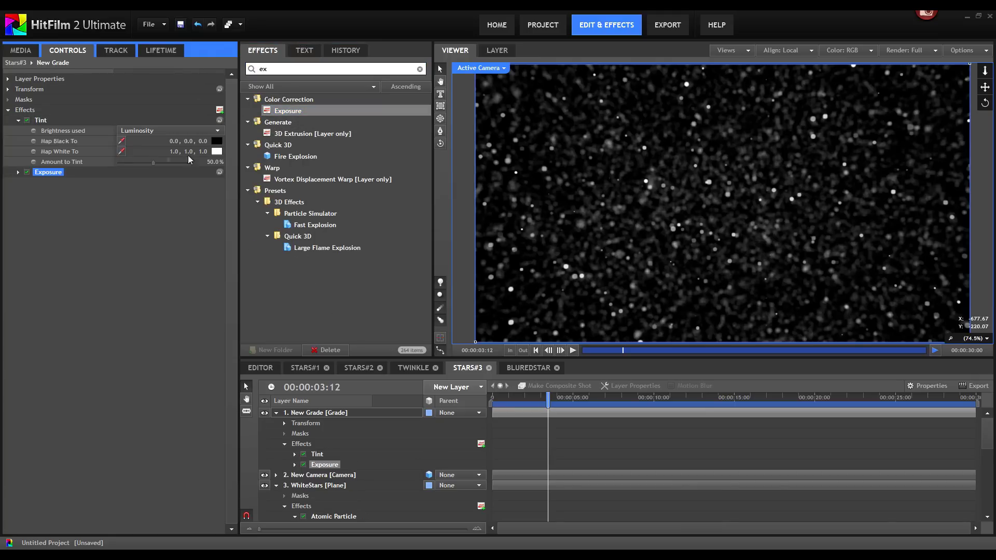
pyautogui.click(217, 153)
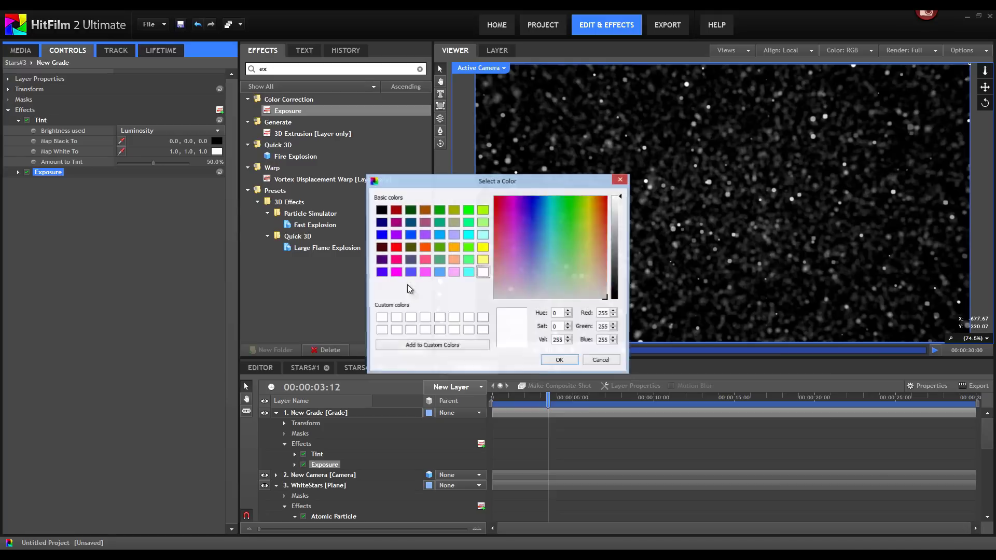
pyautogui.click(424, 248)
pyautogui.click(559, 360)
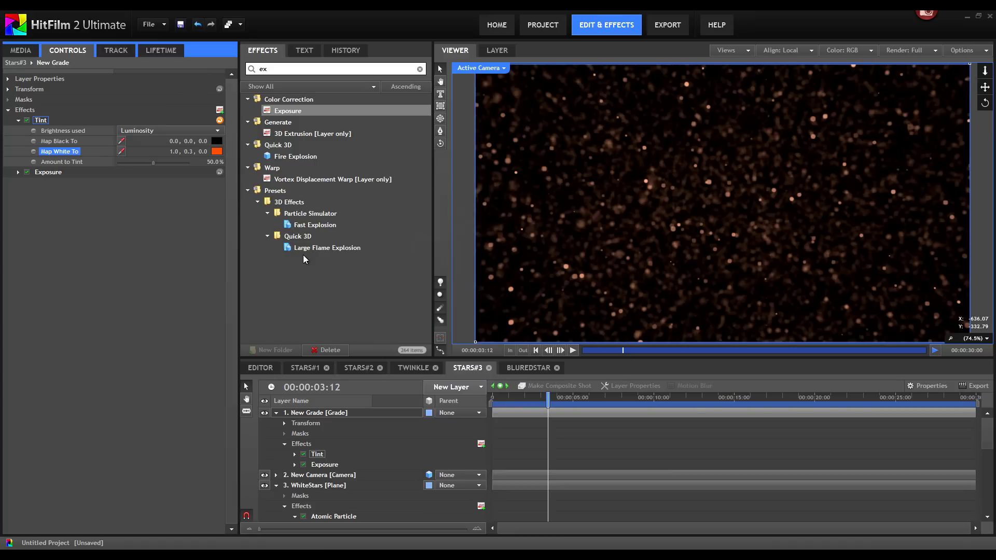
pyautogui.moveTo(212, 162); pyautogui.dragTo(224, 163)
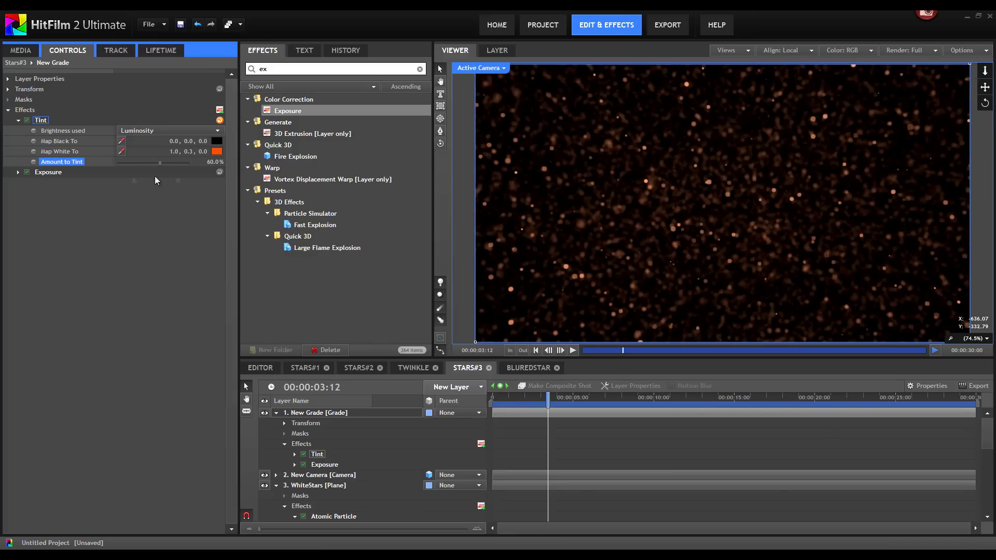
# - Set the Exposure effect's Exposure to 1.40, and play Stars#3 from the start to check the grade
pyautogui.click(19, 173)
pyautogui.moveTo(208, 185); pyautogui.dragTo(217, 182)
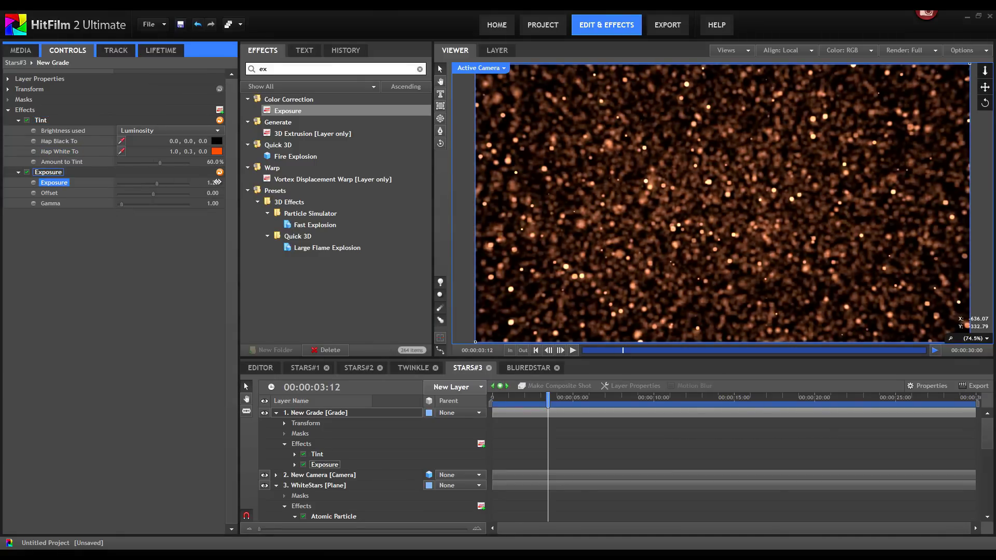
pyautogui.click(535, 350)
pyautogui.click(573, 351)
pyautogui.moveTo(509, 397)
pyautogui.mouseDown()
pyautogui.moveTo(651, 397)
pyautogui.moveTo(501, 397)
pyautogui.mouseUp()
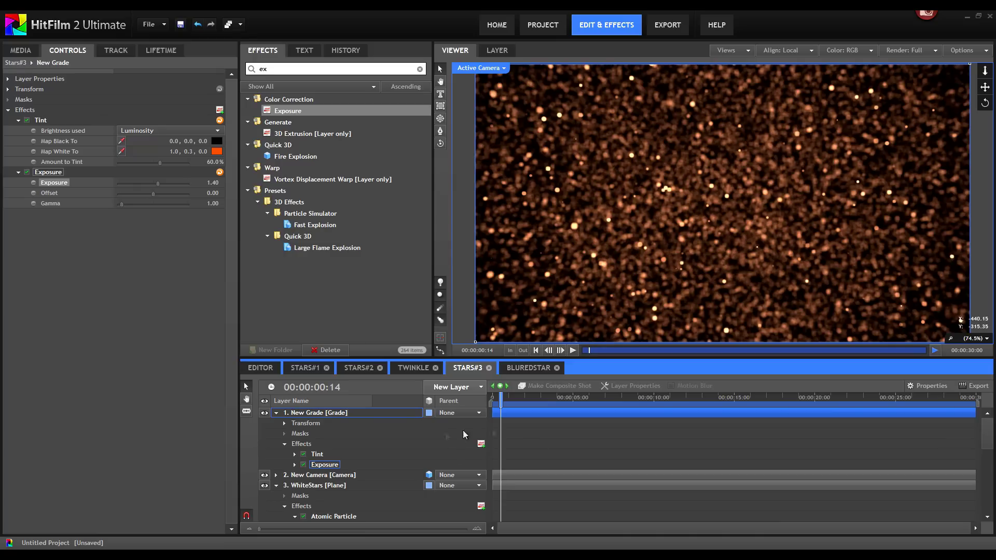
# - Make the BluredStar composite layer visible in Stars#3
pyautogui.scroll(-5, 335, 479)
pyautogui.click(265, 518)
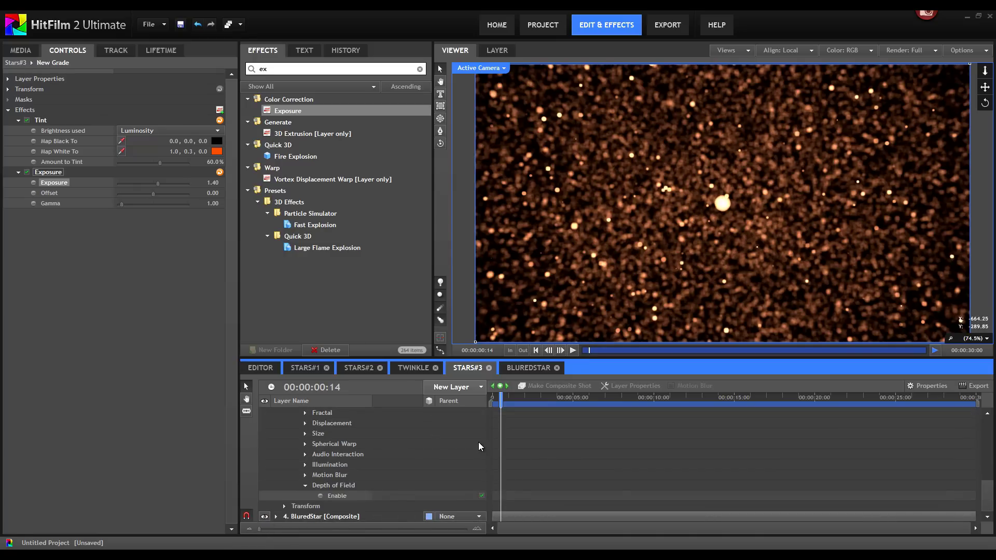
pyautogui.scroll(2, 472, 448)
pyautogui.scroll(-2, 325, 475)
# - Set the Atomic Particle's Spherical Warp Strength to -200 and Radius to 350, and return to the first frame
pyautogui.click(305, 444)
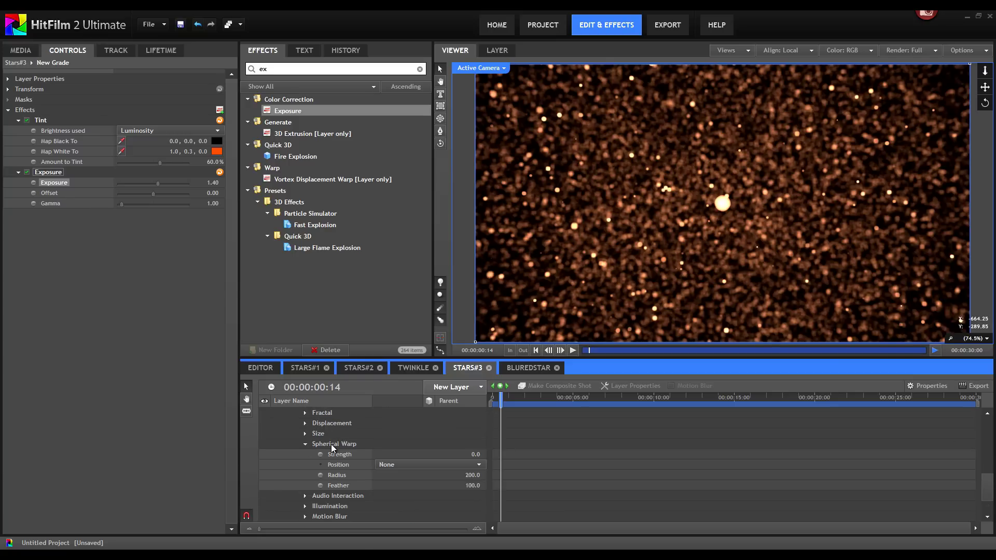
pyautogui.click(333, 445)
pyautogui.moveTo(214, 380); pyautogui.dragTo(18, 381)
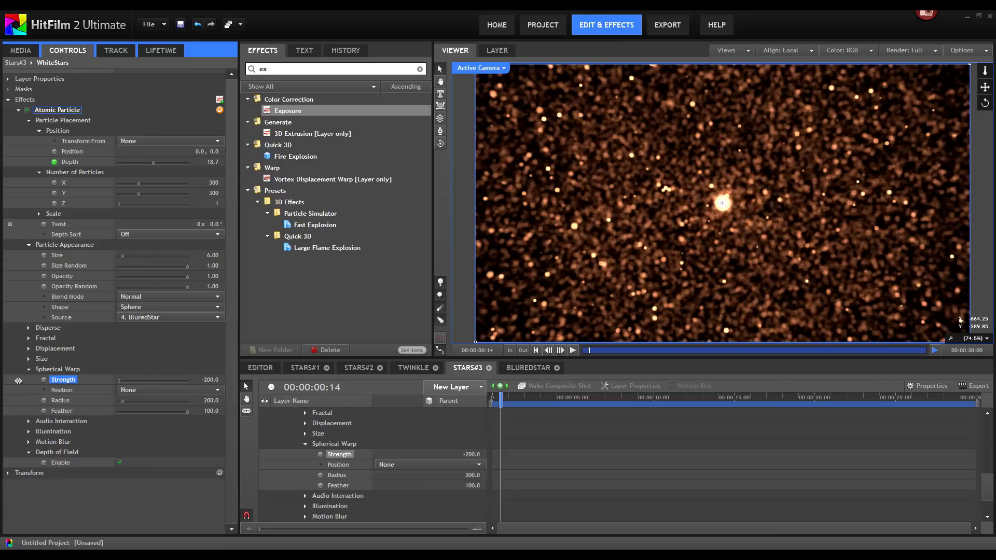
pyautogui.click(205, 402)
pyautogui.write('350')
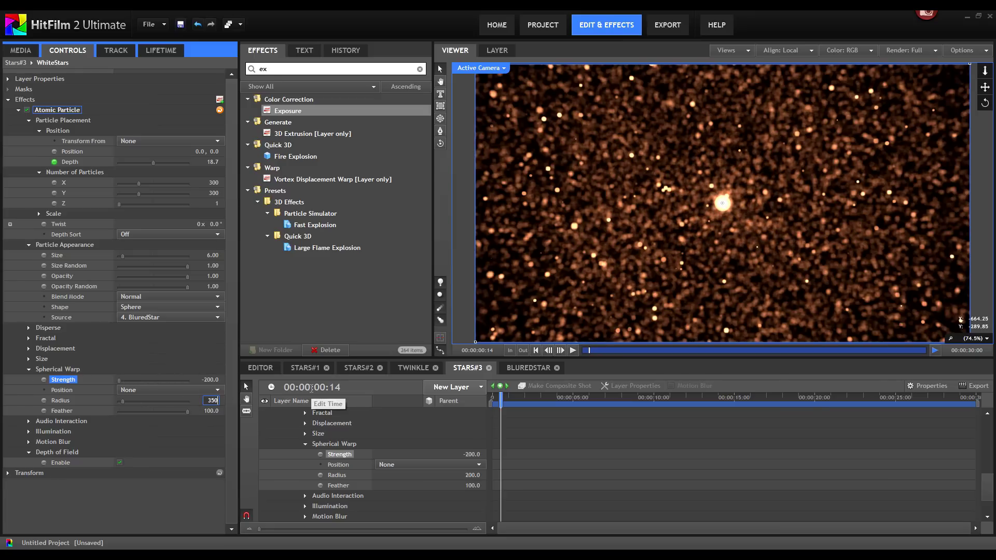
pyautogui.press('Return')
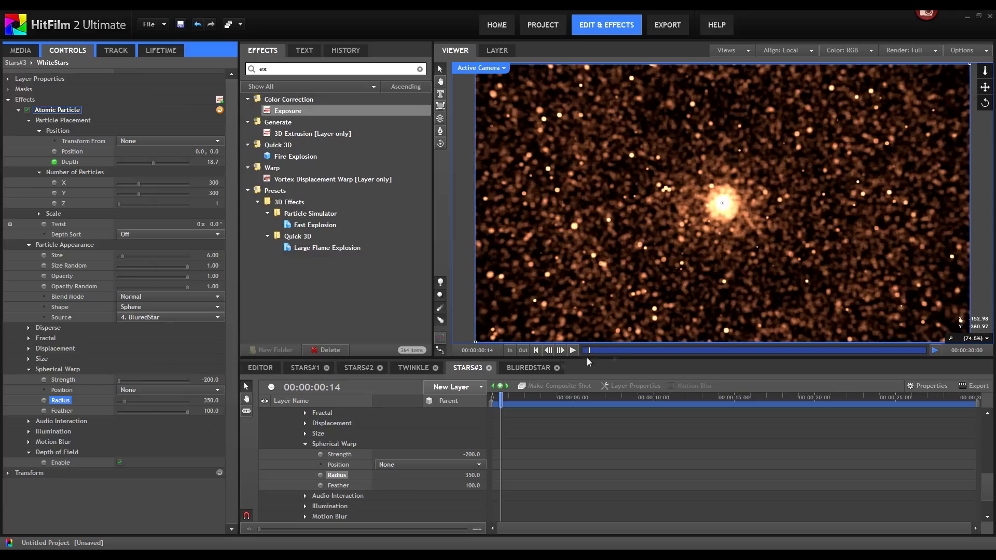
pyautogui.moveTo(501, 394); pyautogui.dragTo(370, 440)
# - Apply the Light Flares effect to the grade layer after Exposure and place its hotspot over the bright central star
pyautogui.scroll(6, 363, 459)
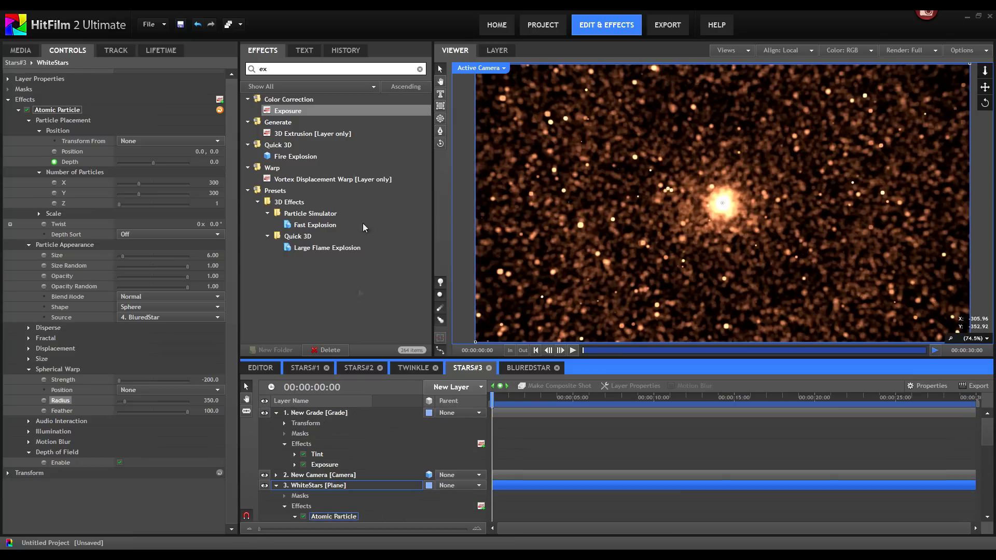
pyautogui.doubleClick(297, 66)
pyautogui.write('le')
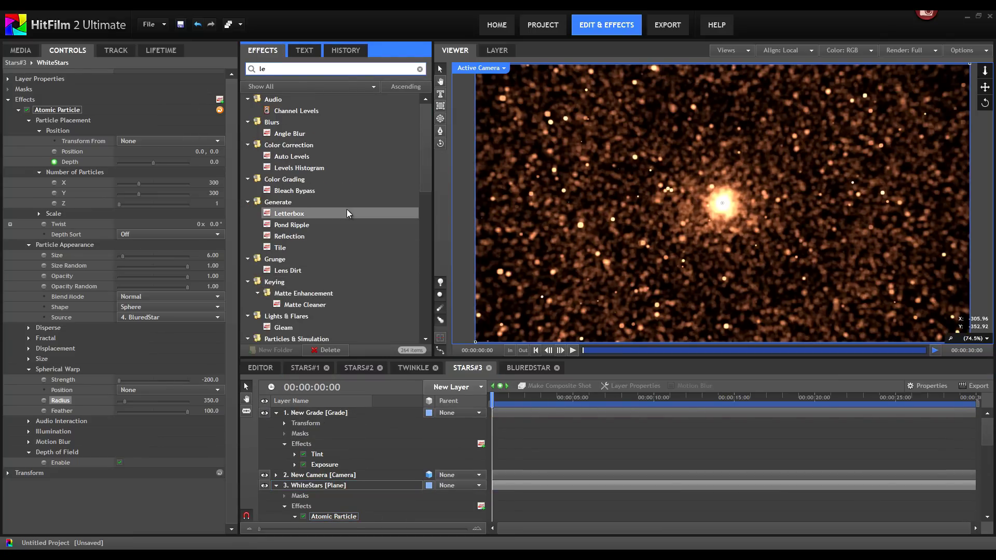
pyautogui.write('n')
pyautogui.press('BackSpace')
pyautogui.press('BackSpace')
pyautogui.write('igh')
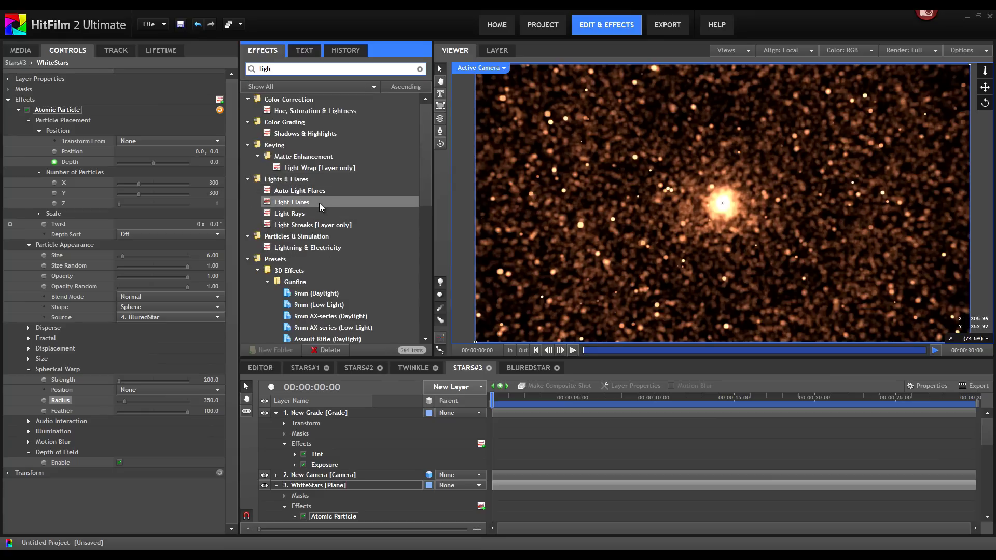
pyautogui.moveTo(319, 202); pyautogui.dragTo(325, 467)
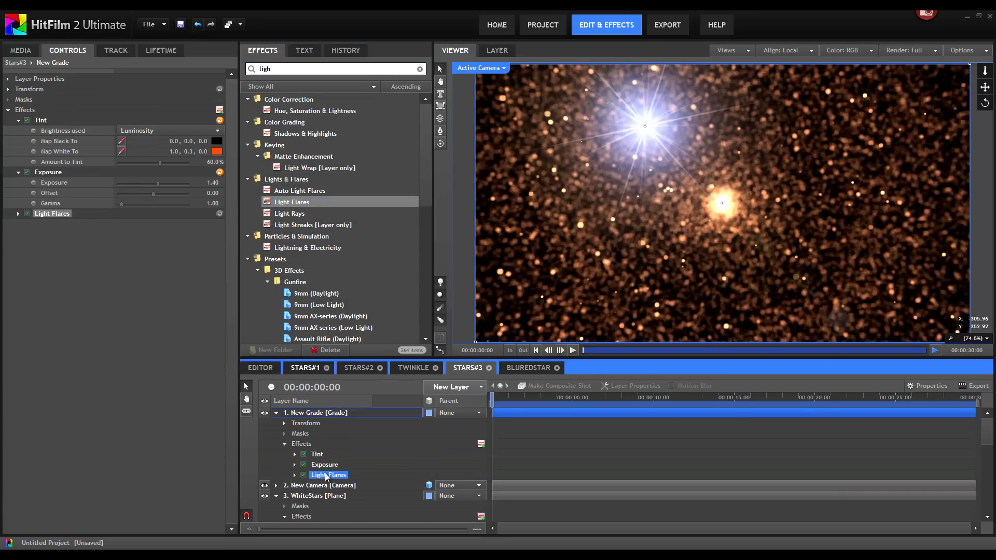
pyautogui.moveTo(643, 127); pyautogui.dragTo(724, 208)
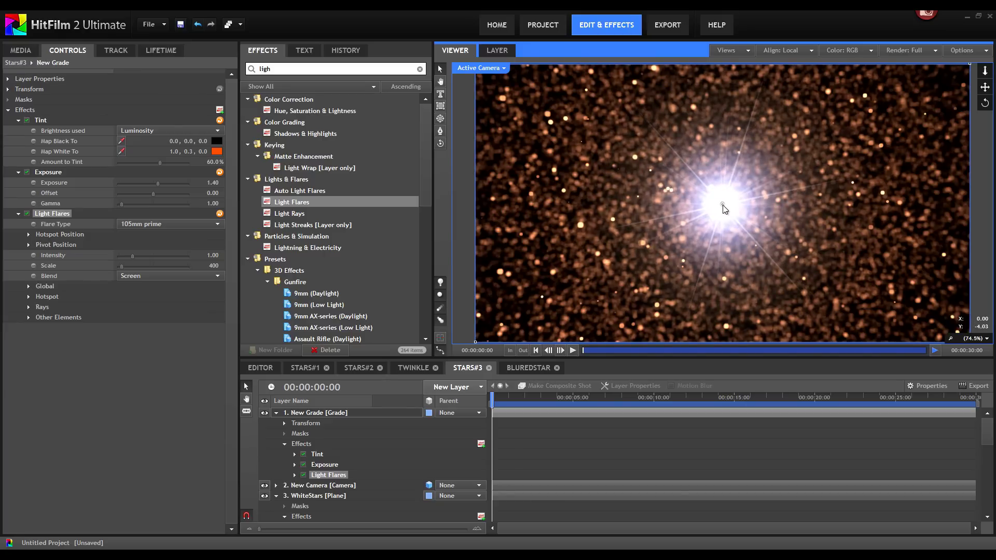
# - Set the light flare's Flare Type to Sun glare and Scale to 480, and play the shot from the start
pyautogui.click(155, 224)
pyautogui.scroll(-5, 169, 306)
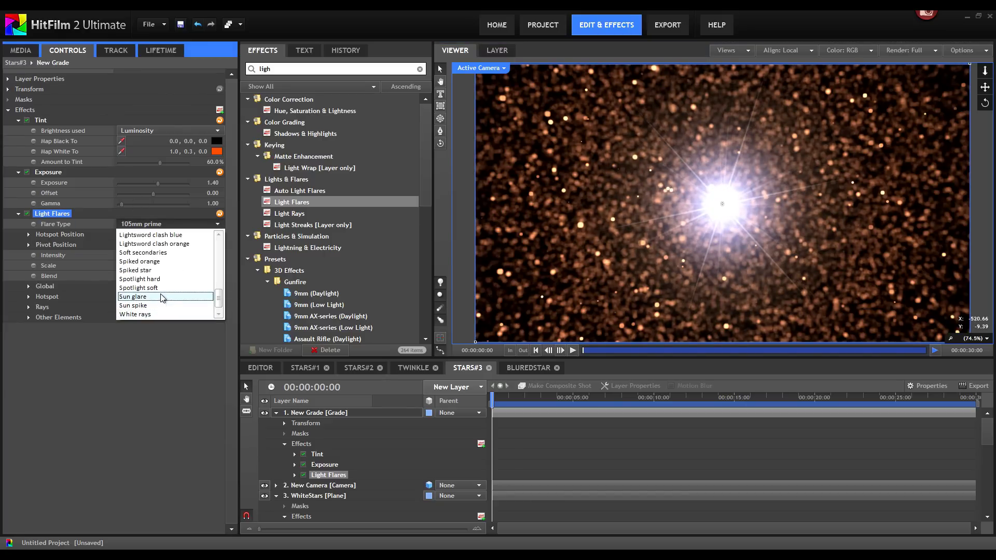
pyautogui.click(164, 297)
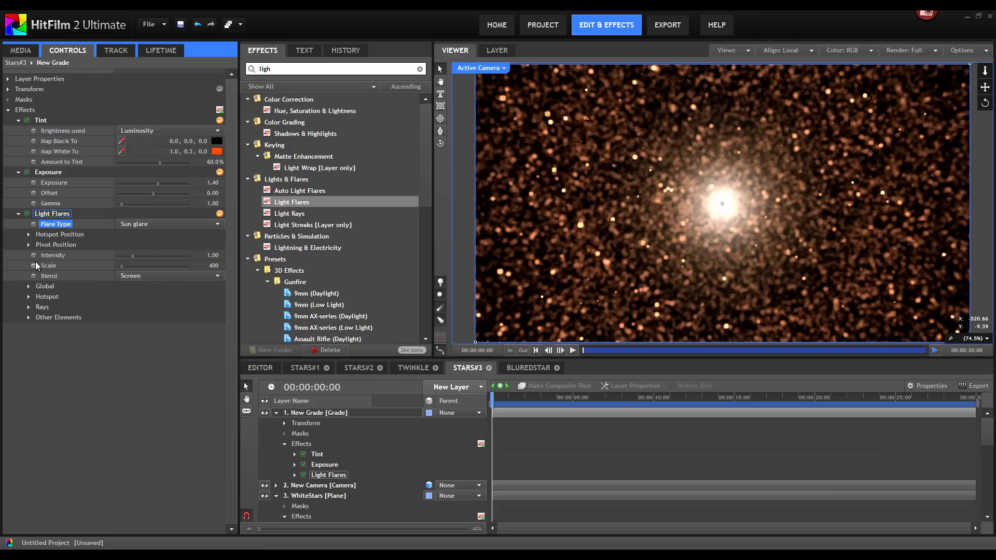
pyautogui.click(215, 265)
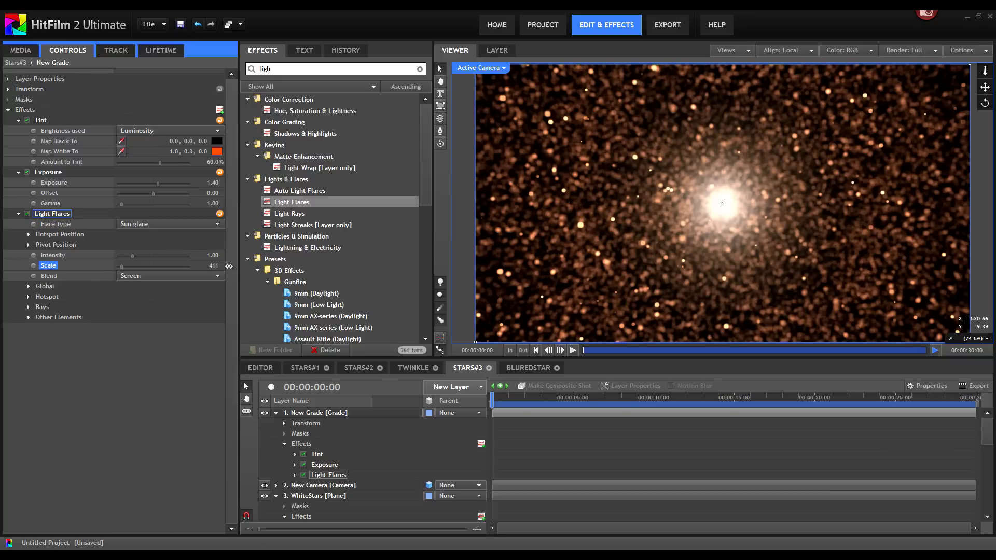
pyautogui.moveTo(258, 268); pyautogui.dragTo(267, 268)
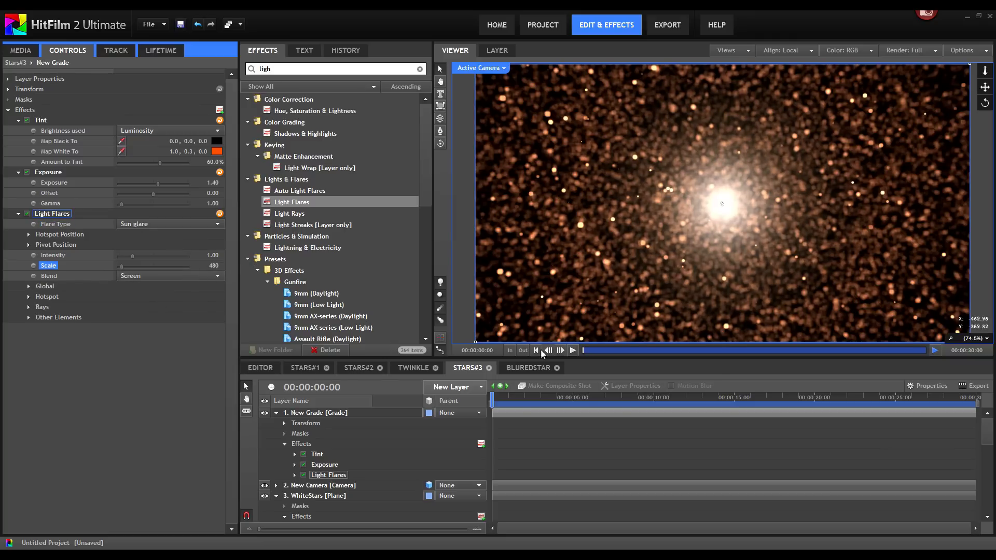
pyautogui.click(541, 350)
pyautogui.click(578, 351)
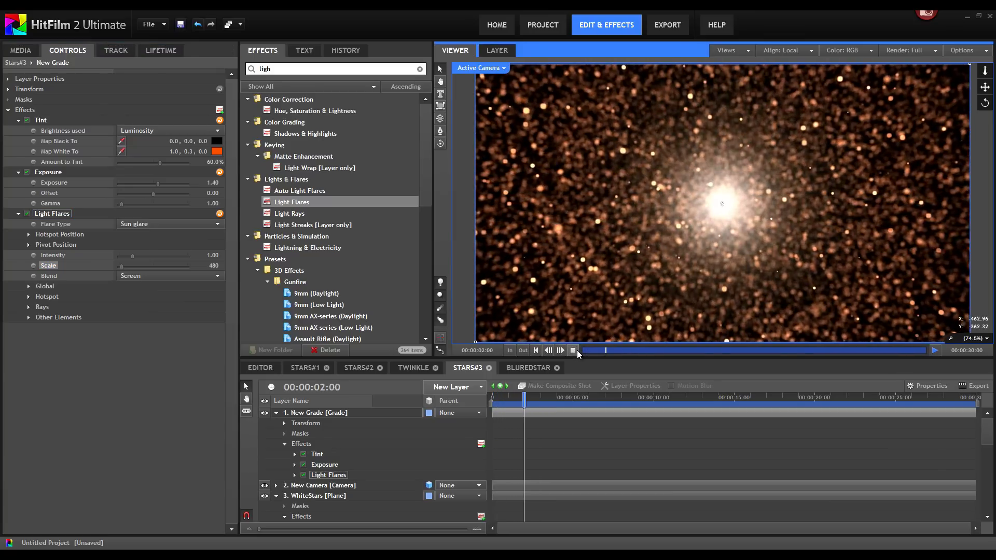